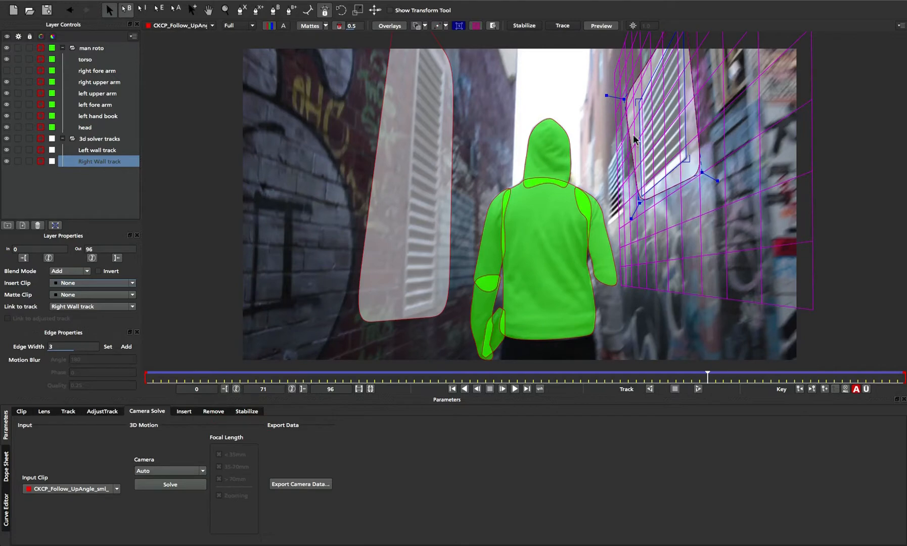
# Compare the Left wall track and Right Wall track shapes and their planar grids by selecting each alternately
pyautogui.click(453, 155)
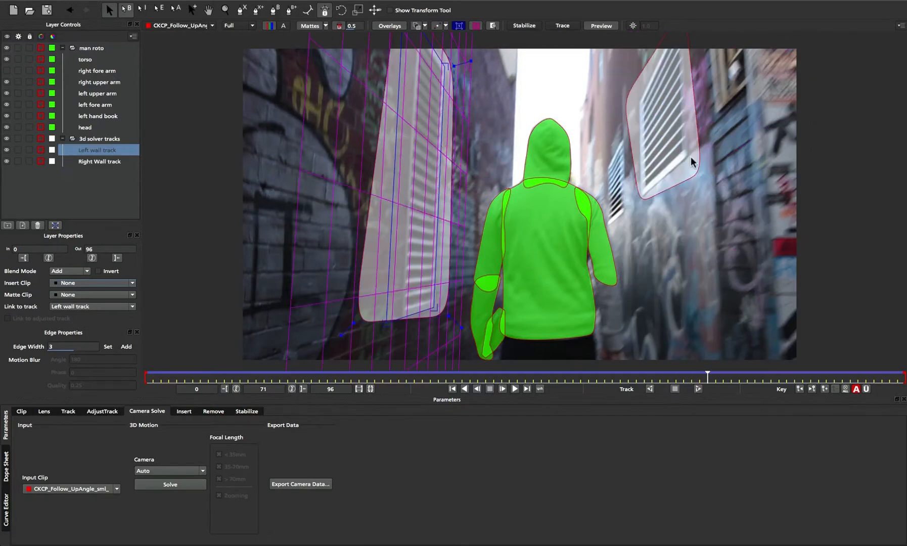
pyautogui.click(680, 184)
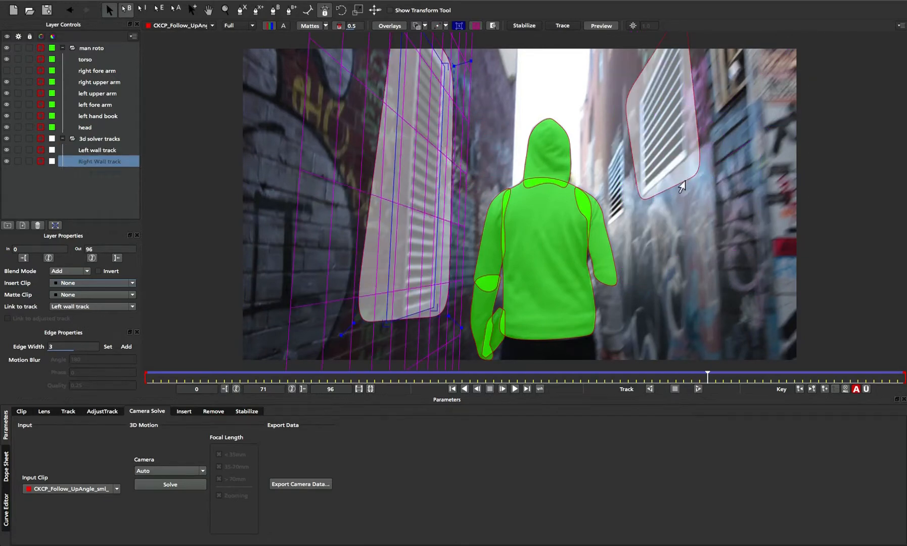
pyautogui.click(454, 115)
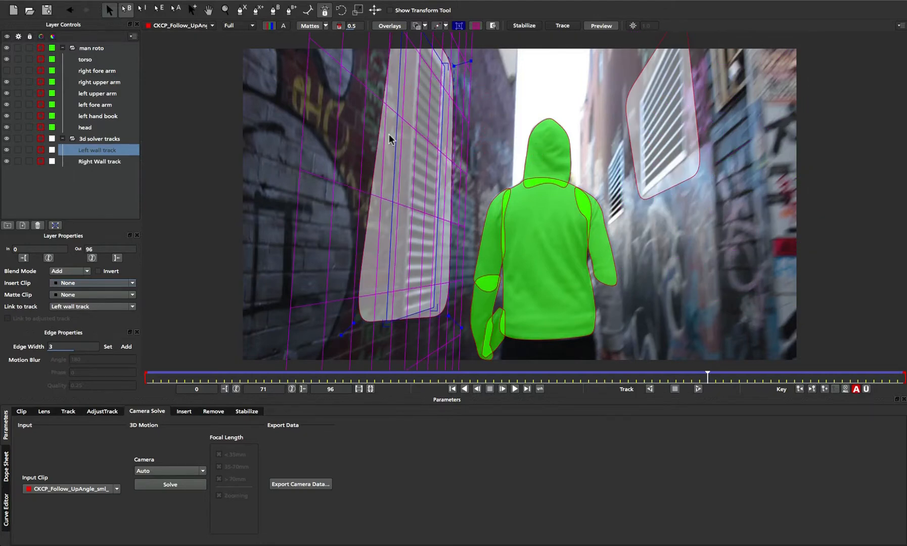
pyautogui.click(638, 82)
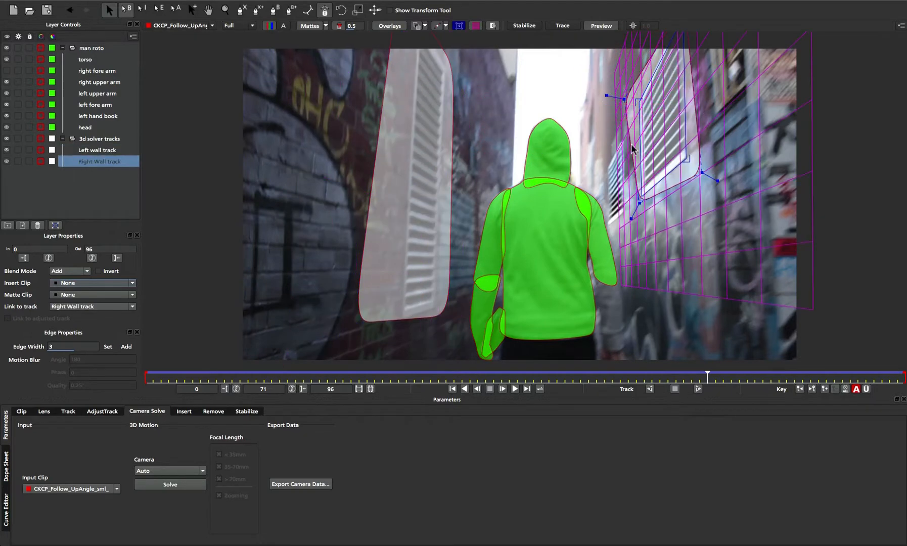
pyautogui.click(449, 137)
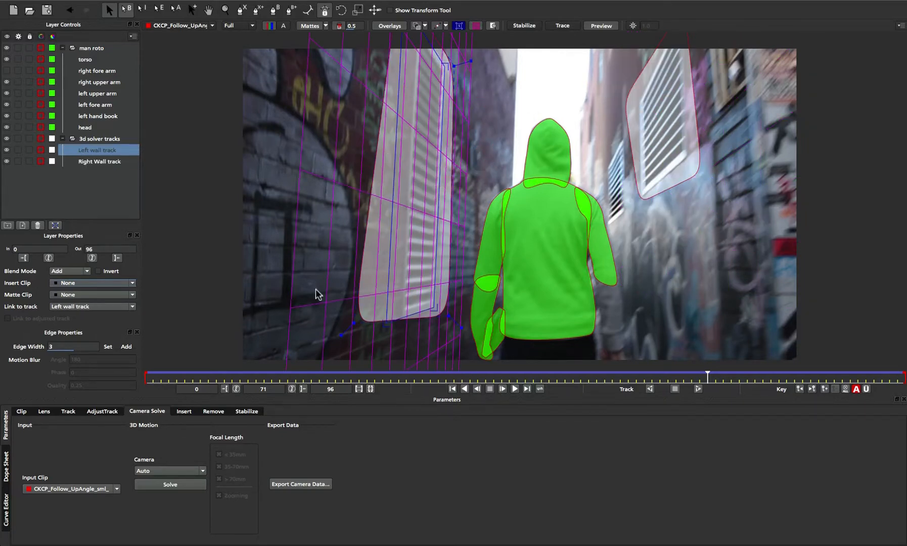
# Review the Right Wall track across the whole clip, from the early frames to frame 96
pyautogui.moveTo(706, 378); pyautogui.dragTo(501, 378)
pyautogui.click(687, 173)
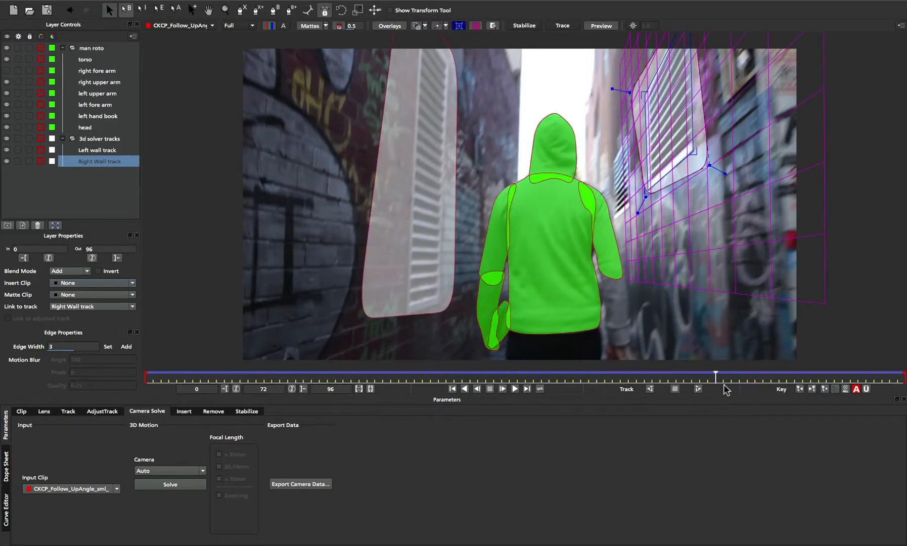
pyautogui.moveTo(714, 378); pyautogui.dragTo(605, 383)
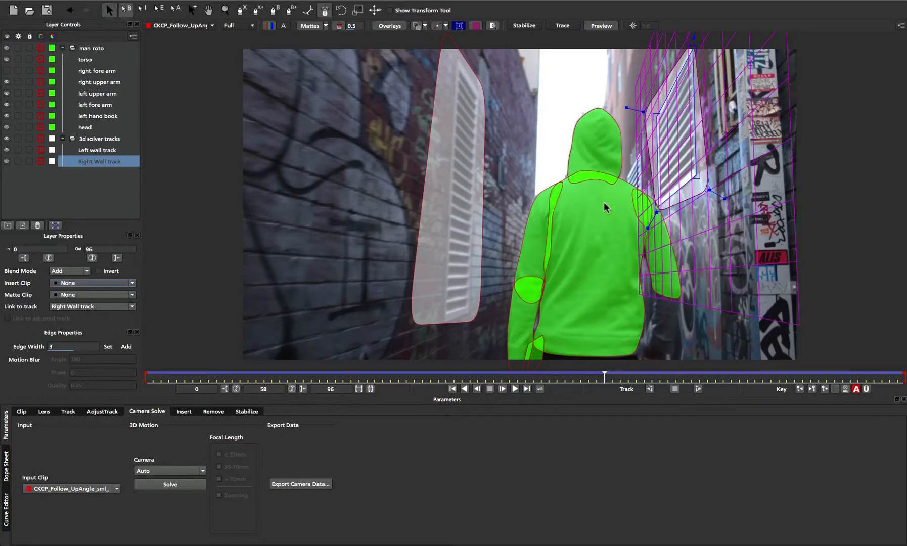
pyautogui.moveTo(604, 377); pyautogui.dragTo(905, 384)
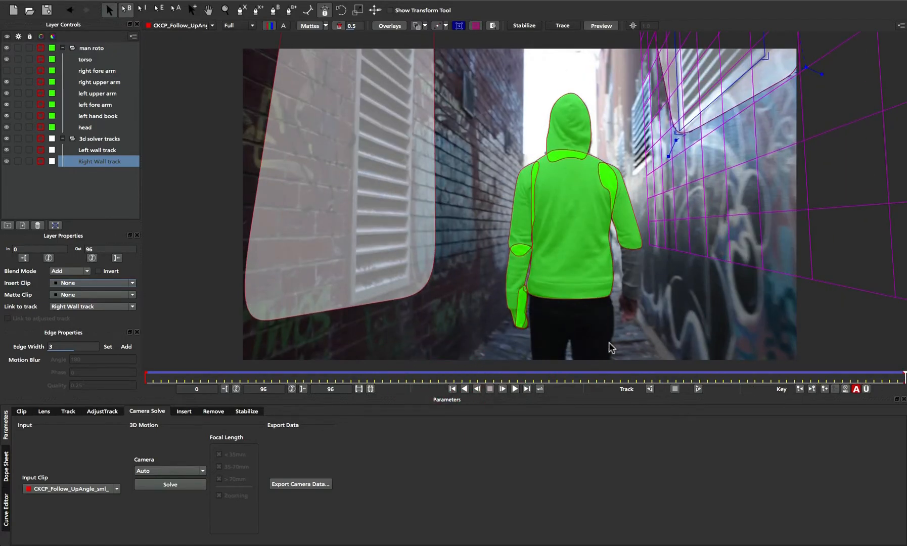
pyautogui.moveTo(902, 378); pyautogui.dragTo(288, 377)
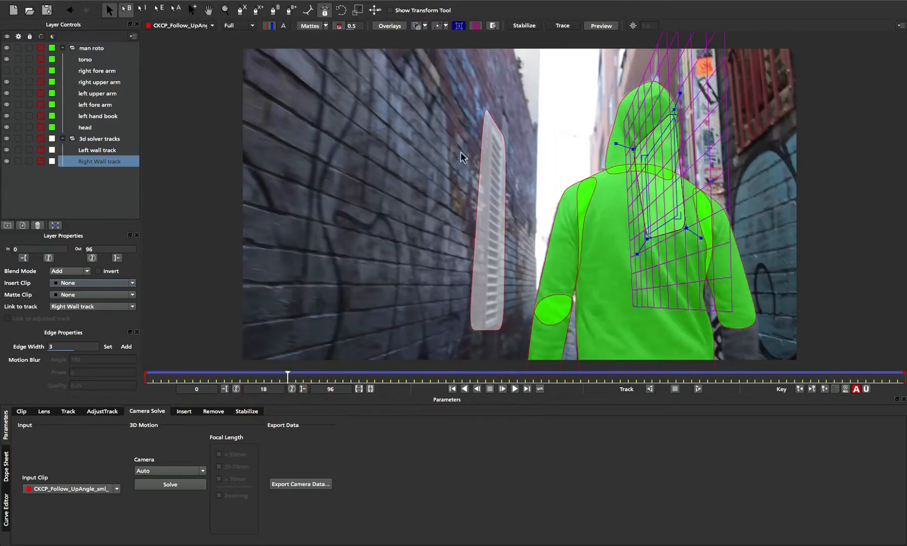
pyautogui.moveTo(285, 376); pyautogui.dragTo(485, 377)
pyautogui.click(650, 388)
pyautogui.click(523, 389)
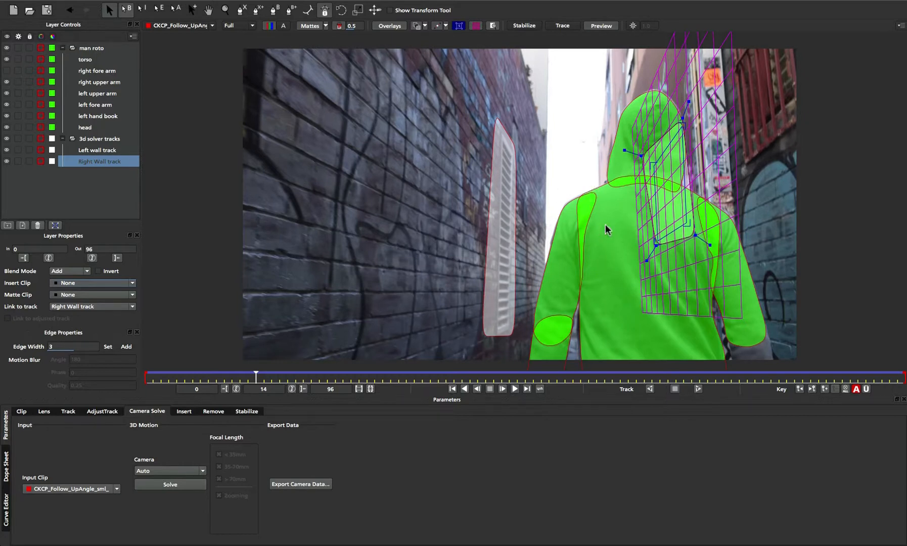
# Check both wall tracks in the early frames at frames 14 and 6, ending on the Left wall track
pyautogui.click(498, 136)
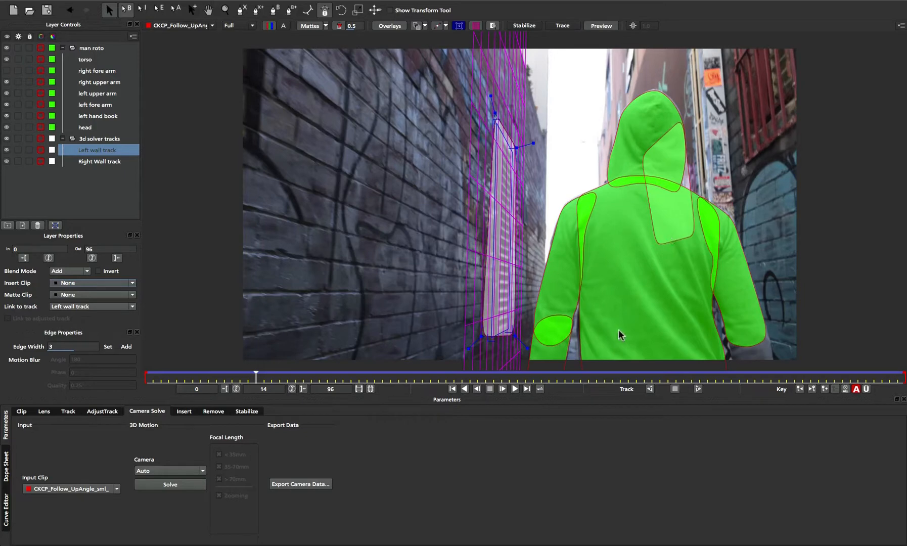
pyautogui.moveTo(258, 377); pyautogui.dragTo(193, 379)
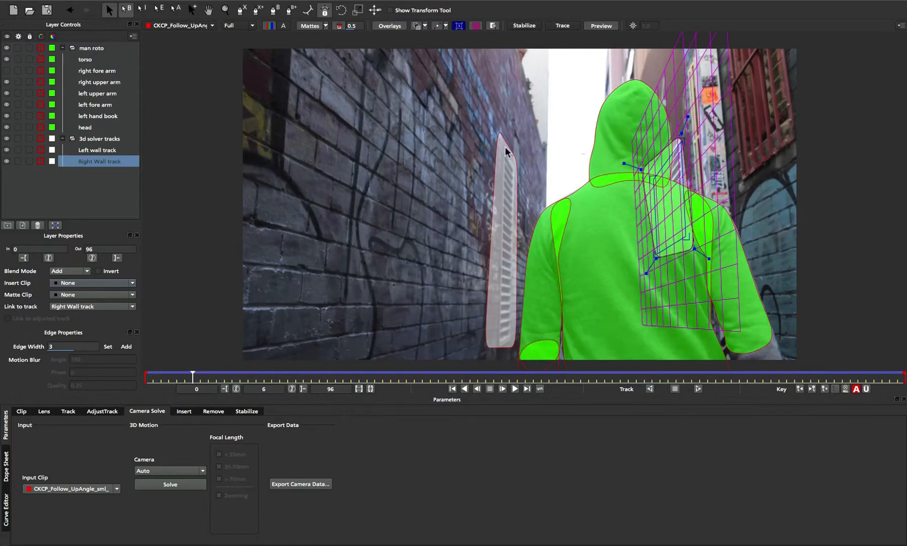
pyautogui.click(520, 263)
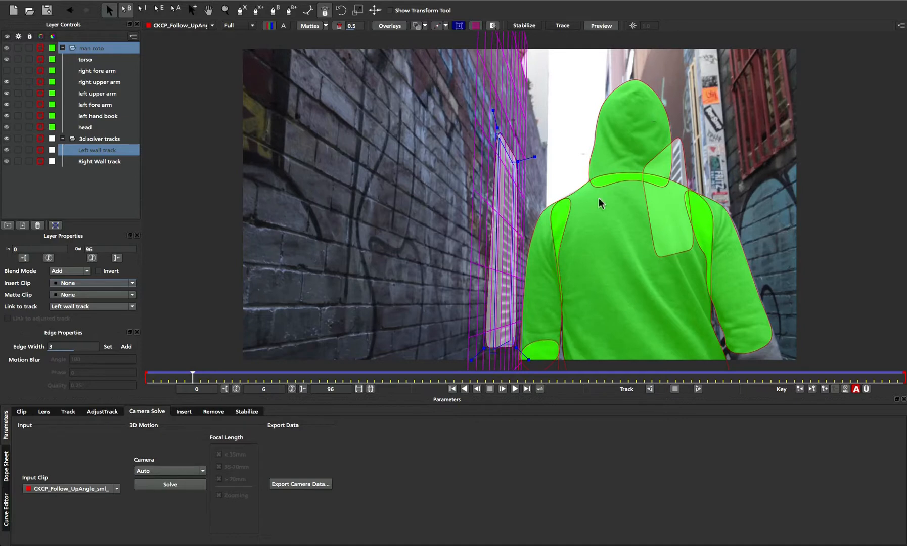
# Hide and collapse the man roto group while keeping the Left wall track layer visible
pyautogui.click(6, 48)
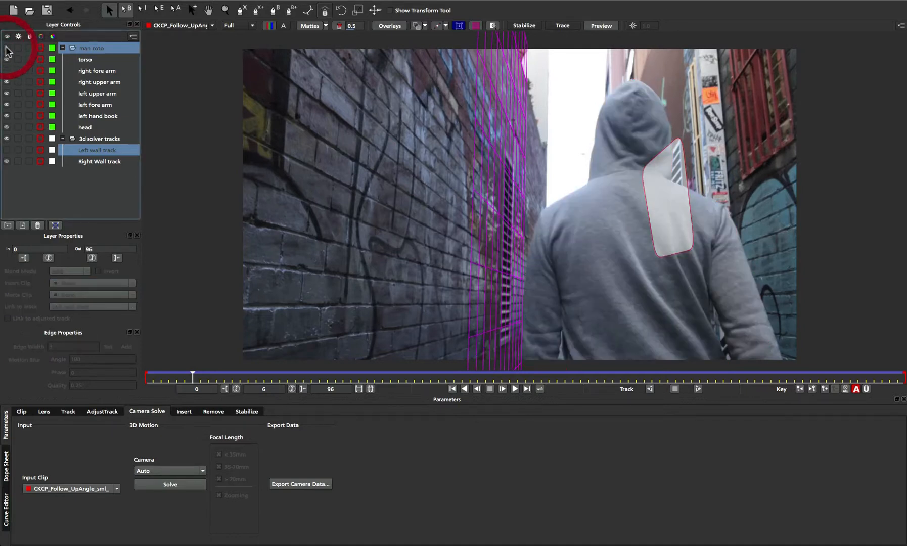
pyautogui.click(62, 48)
pyautogui.click(85, 105)
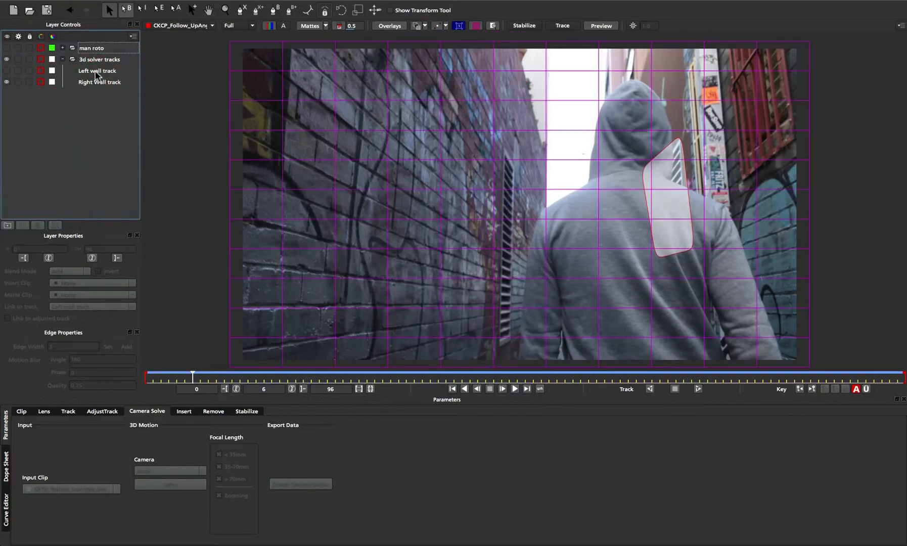
pyautogui.click(19, 73)
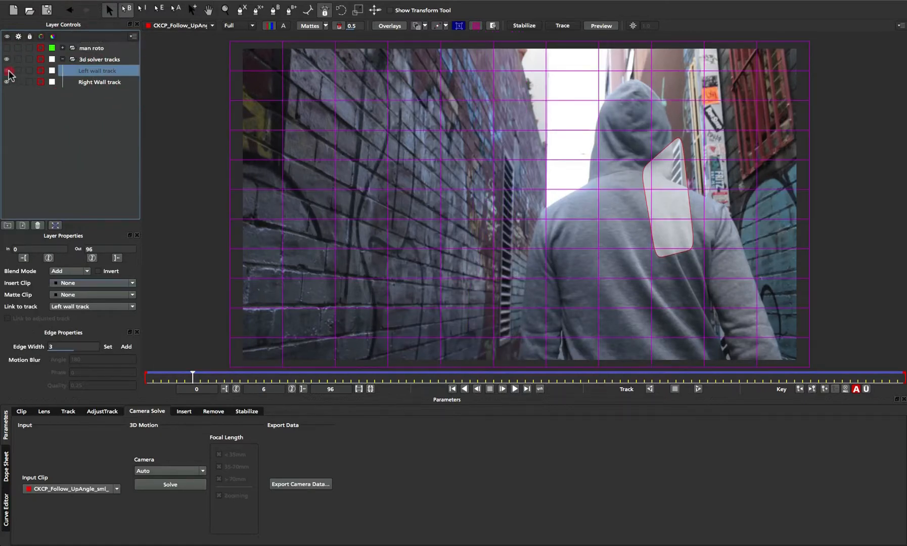
pyautogui.click(7, 70)
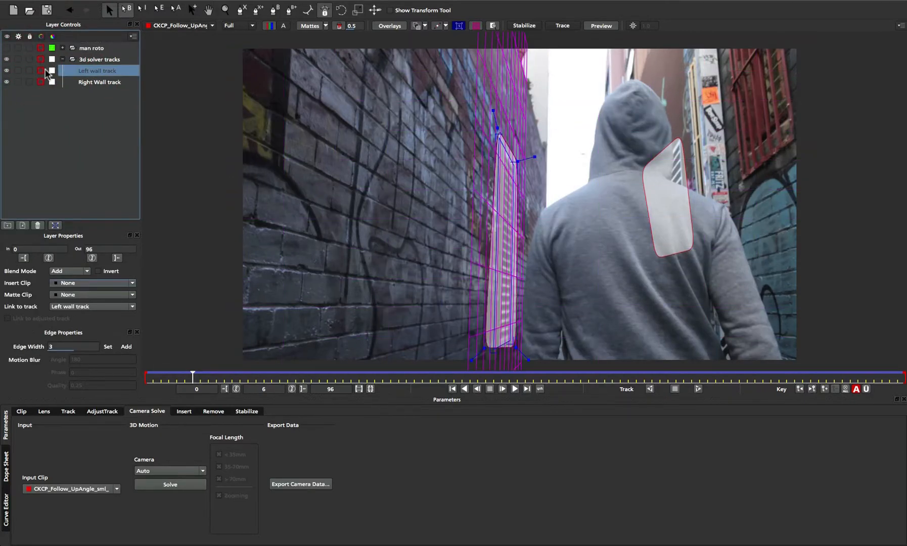
# Solve the camera from the left and right wall tracks together, using Large Parallax Change, 35-70mm focal length and Zooming
pyautogui.keyDown('shift'); pyautogui.click(100, 82); pyautogui.keyUp('shift')
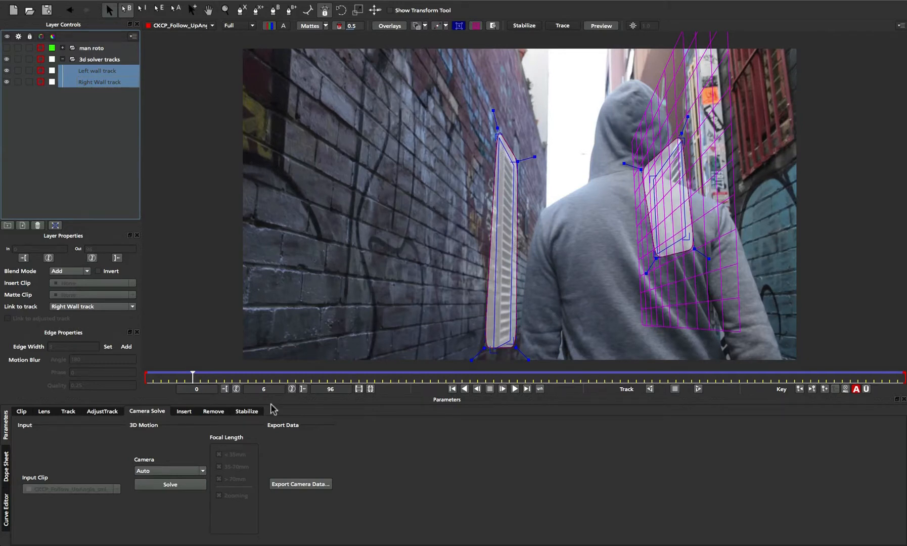
pyautogui.click(155, 422)
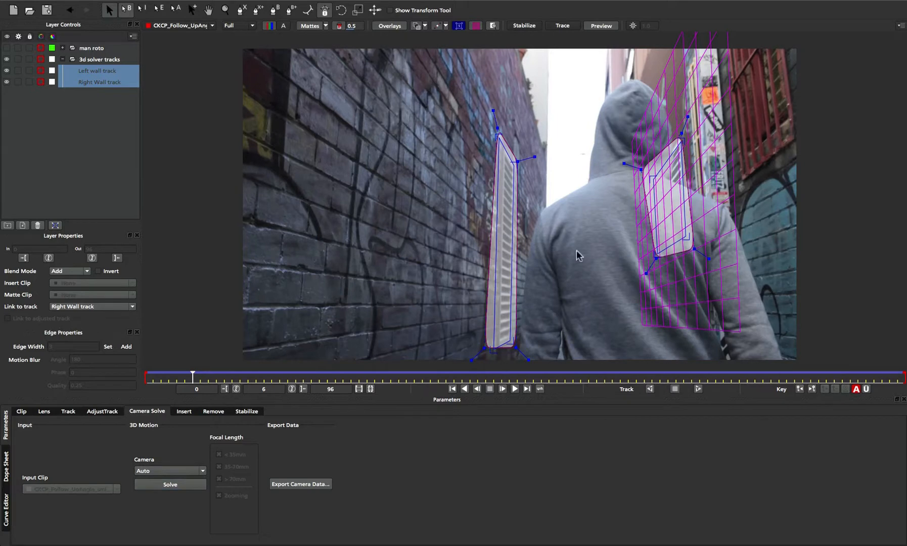
pyautogui.click(196, 470)
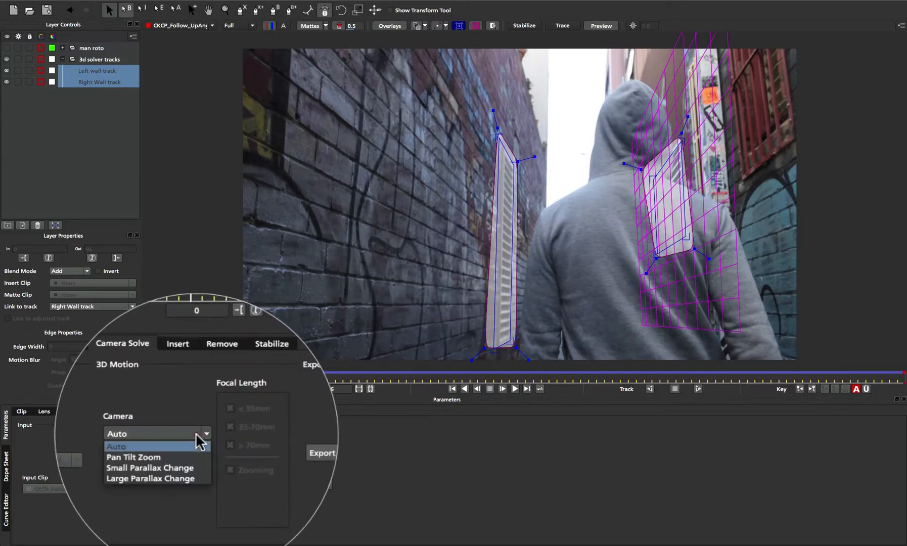
pyautogui.click(170, 477)
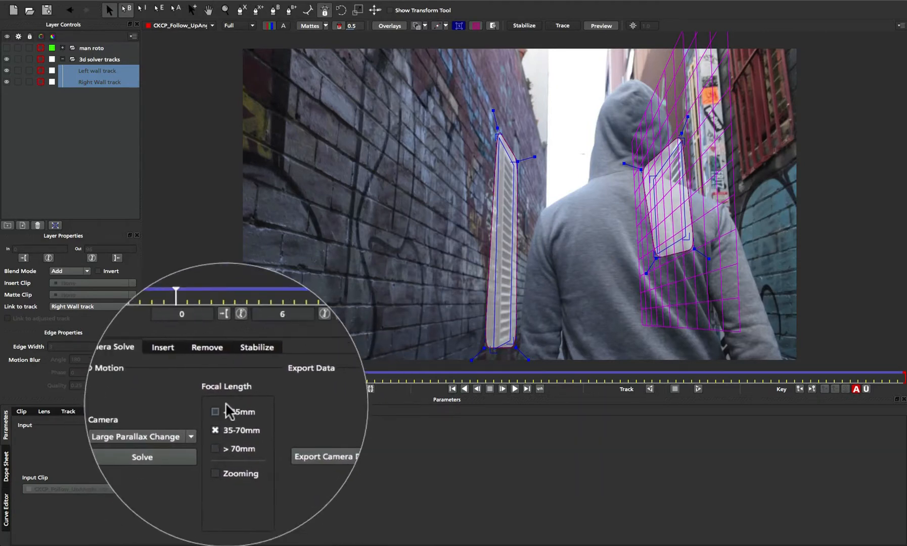
pyautogui.click(231, 470)
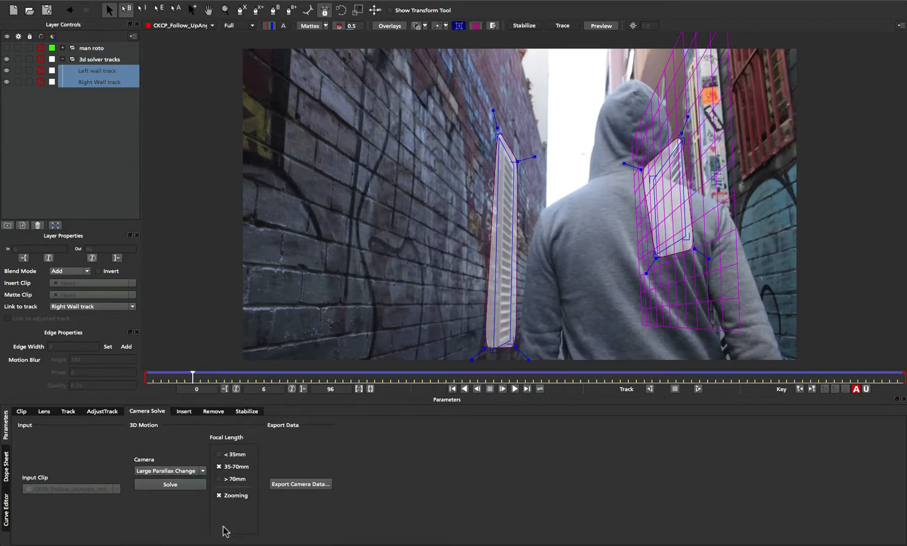
pyautogui.click(184, 486)
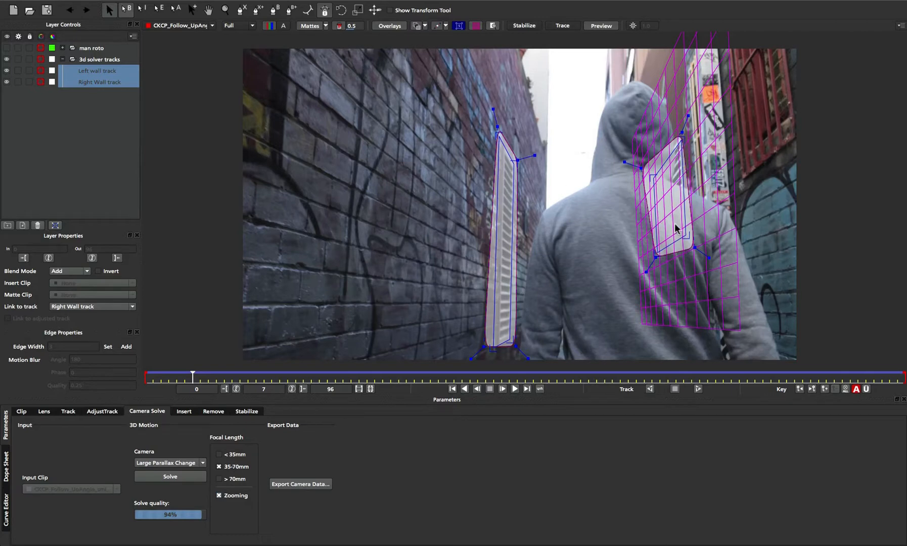
# Fit the Left wall track's surface corners within the slatted vent on the brick wall and step back to frame 5
pyautogui.click(311, 143)
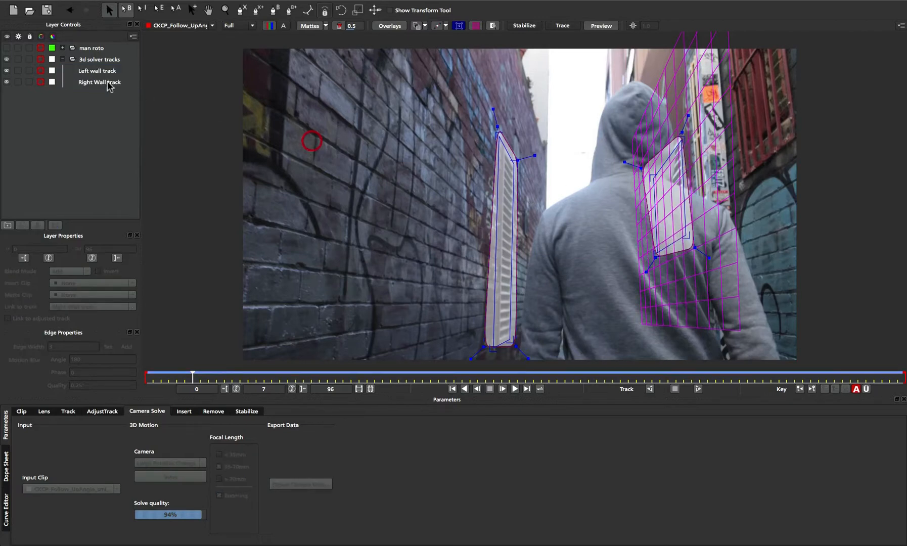
pyautogui.click(84, 72)
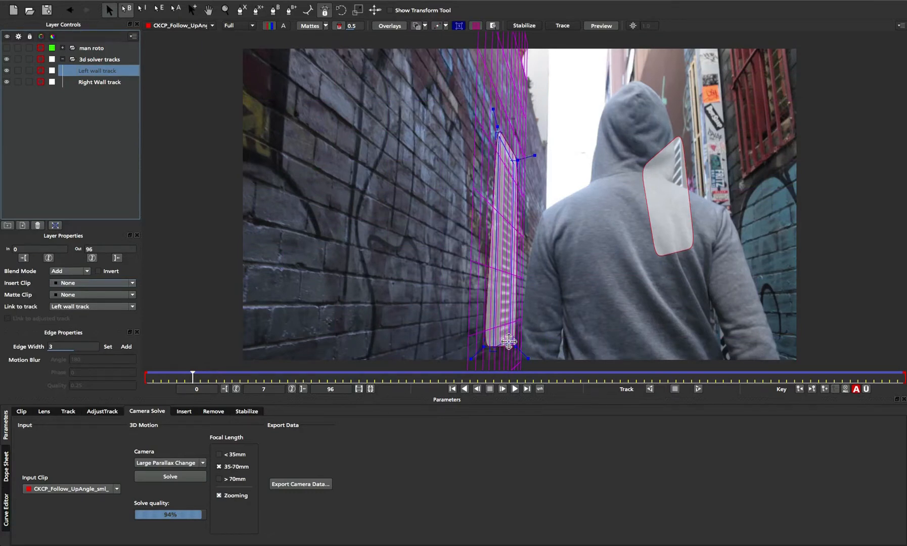
pyautogui.moveTo(504, 342); pyautogui.dragTo(504, 297)
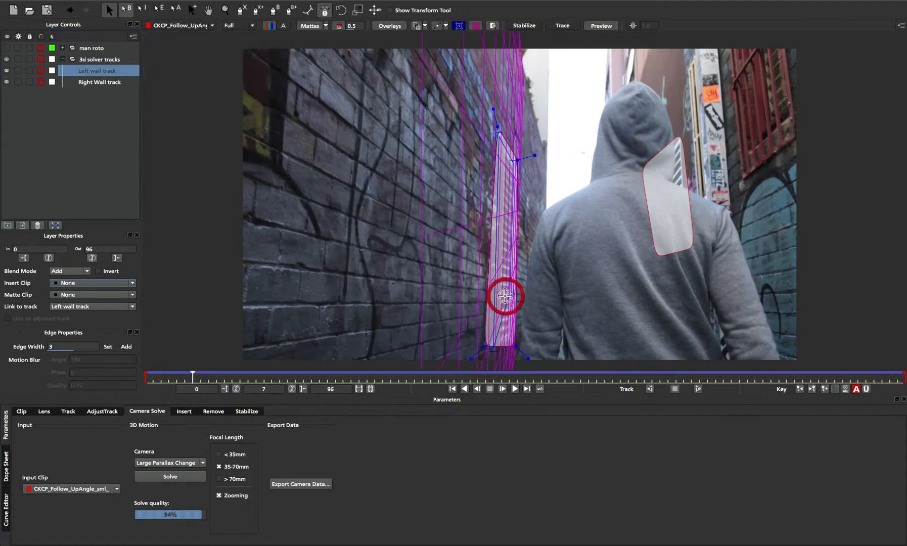
pyautogui.press('super+z')
pyautogui.click(505, 297)
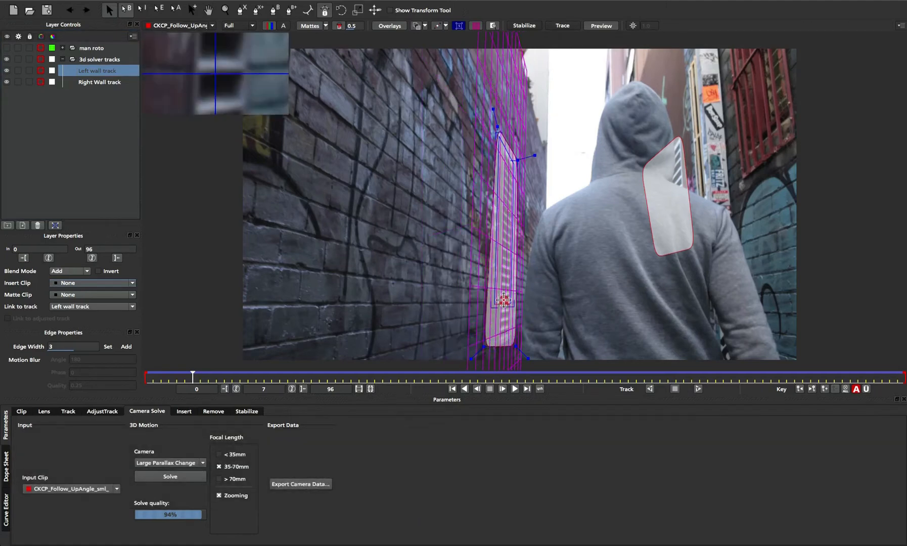
pyautogui.click(505, 186)
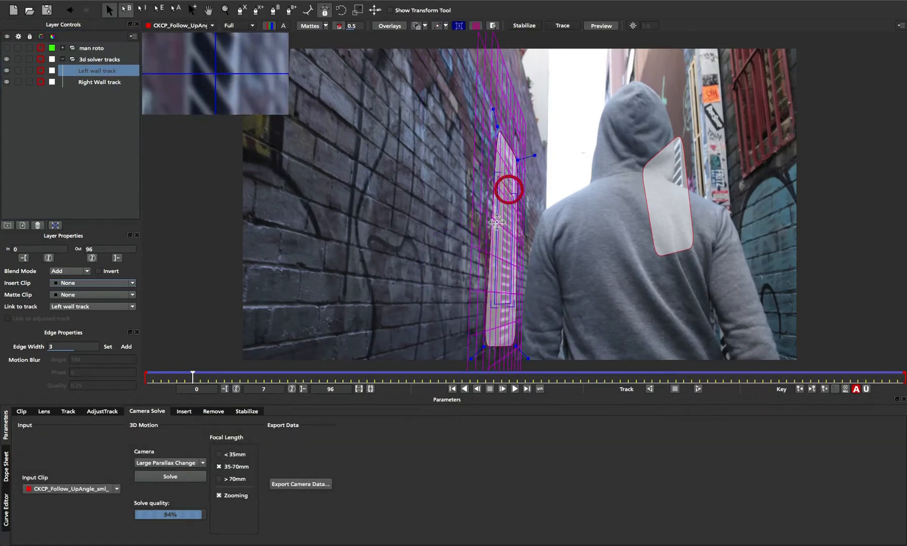
pyautogui.click(497, 216)
pyautogui.click(507, 215)
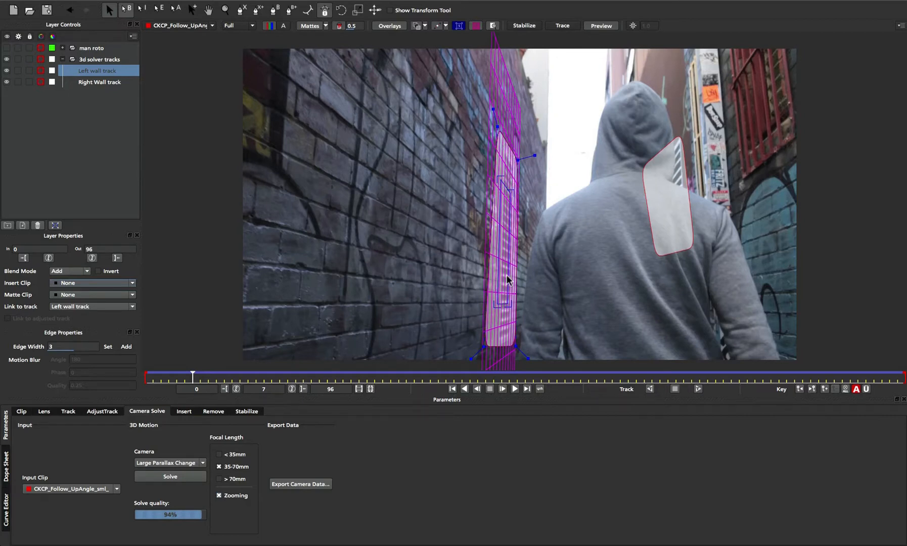
pyautogui.press(',')
pyautogui.press(',')
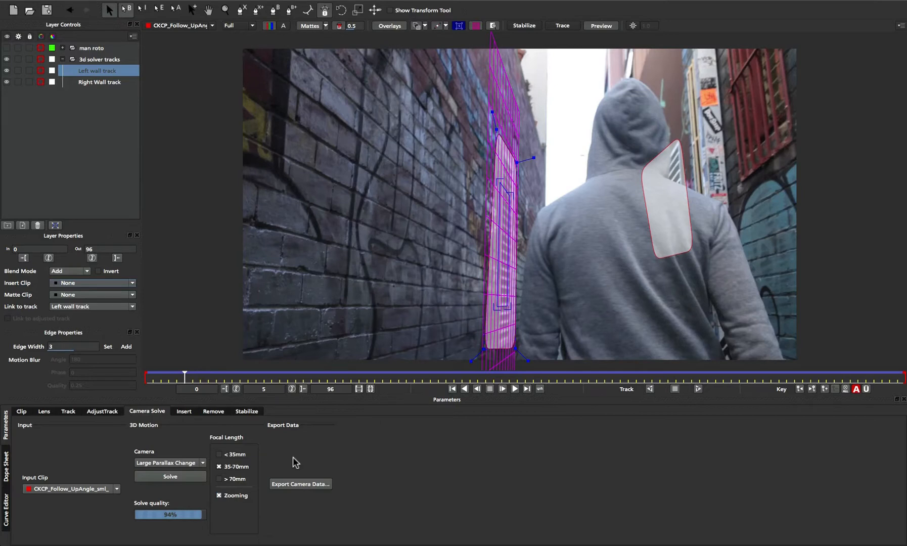
# Set the camera data export format to FBX 6.1.0 3D Data (*.fbx) and close the export dialog
pyautogui.click(312, 485)
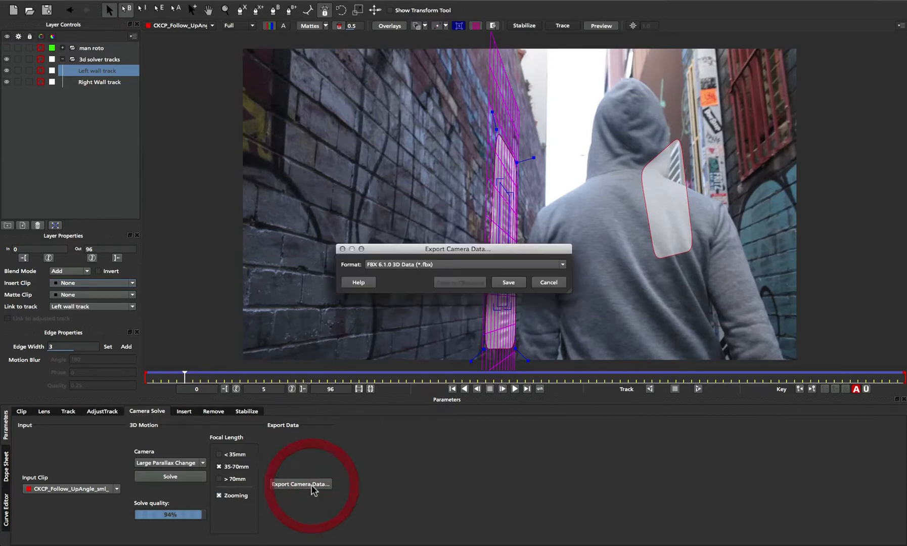
pyautogui.moveTo(462, 238); pyautogui.dragTo(466, 200)
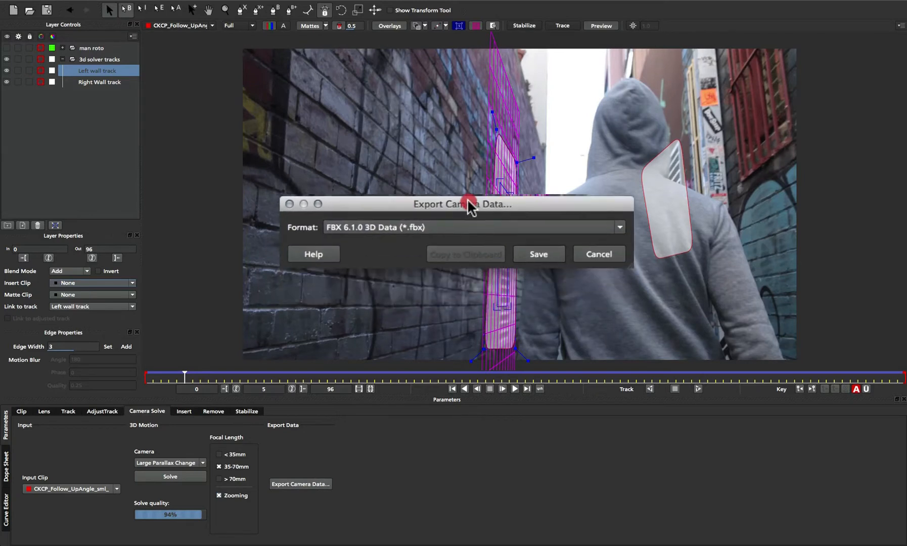
pyautogui.click(389, 226)
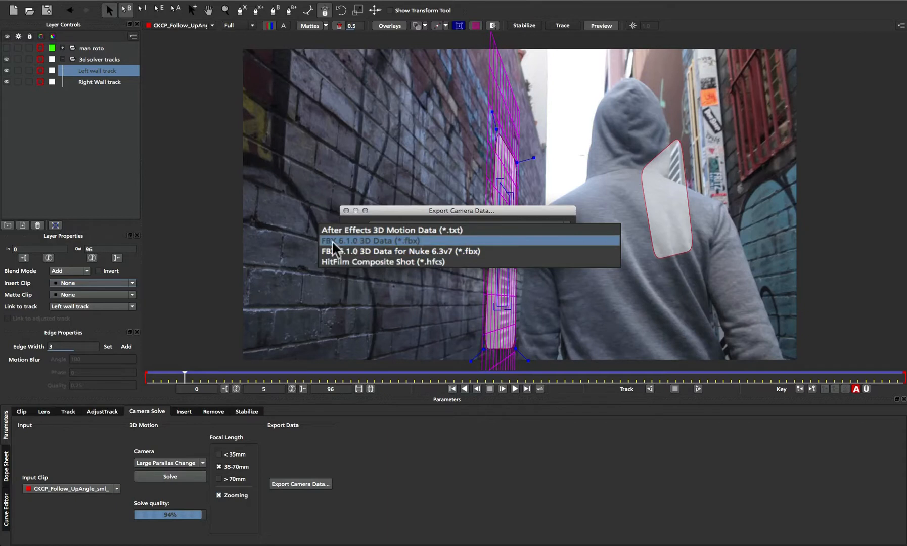
pyautogui.click(361, 242)
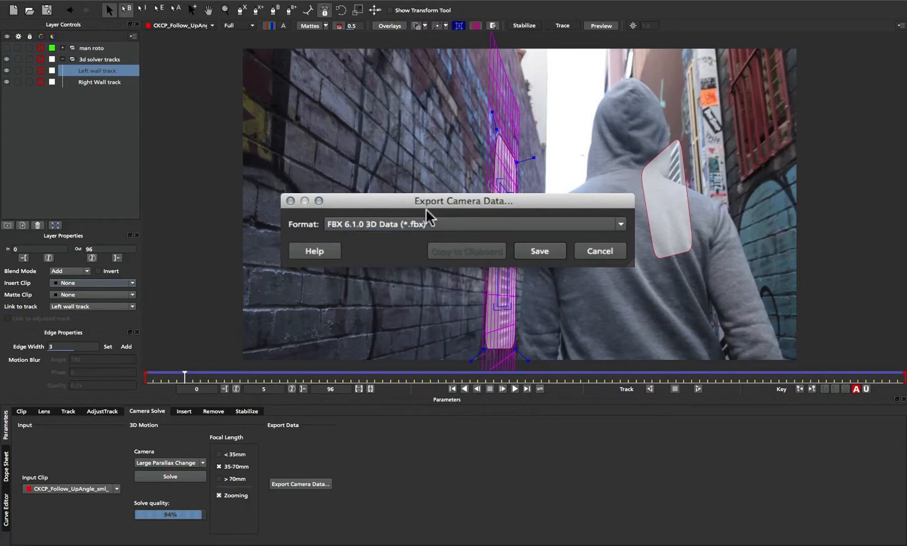
pyautogui.click(573, 247)
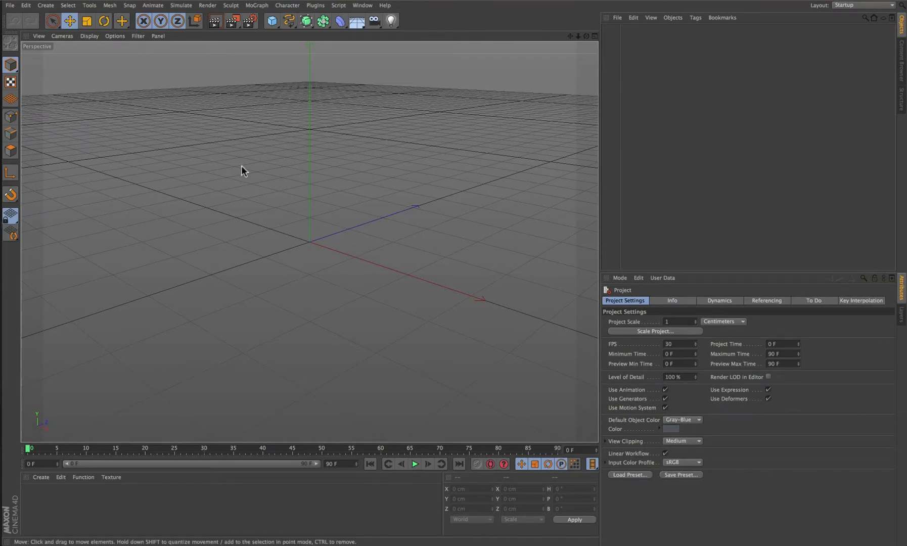
# In Cinema 4D, open FollowUpAngle_001_C4D.fbx with the default FBX import settings and the MochaAnimations take
pyautogui.click(9, 5)
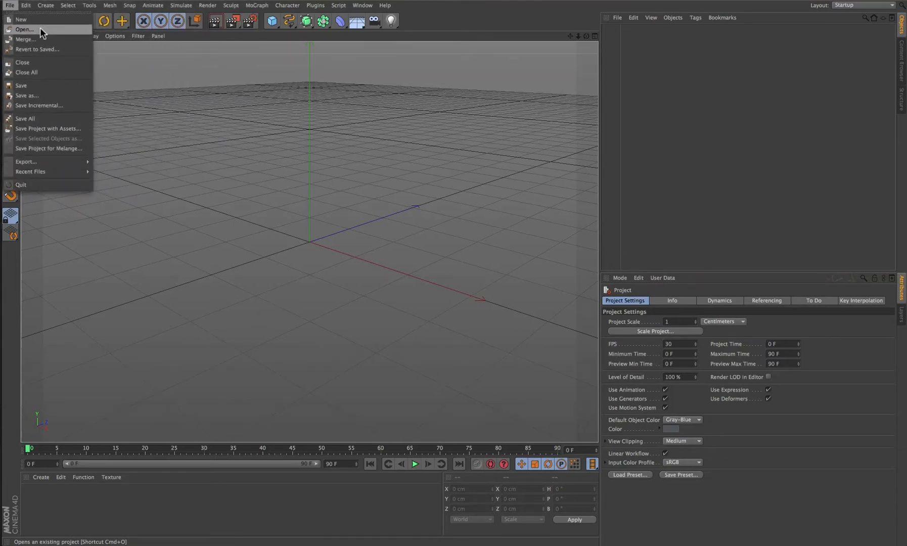
pyautogui.click(40, 29)
pyautogui.click(435, 96)
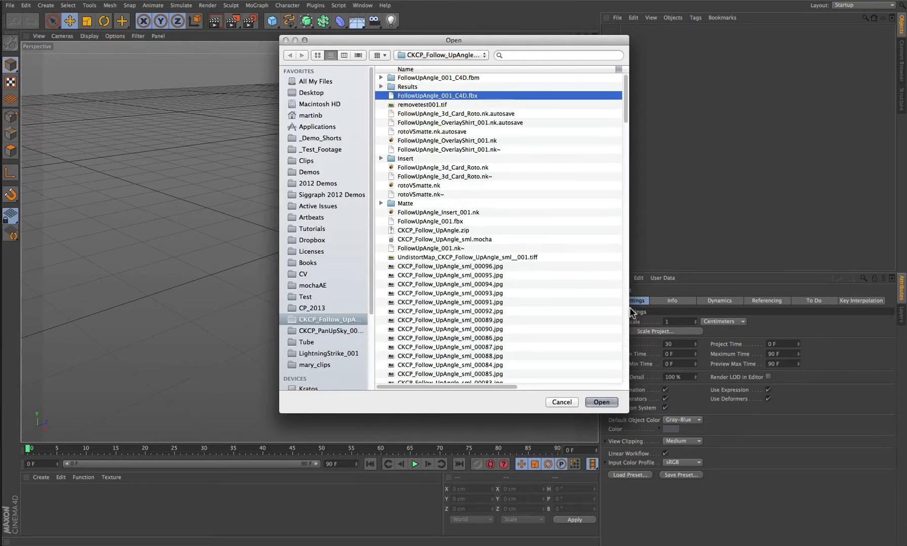
pyautogui.click(608, 401)
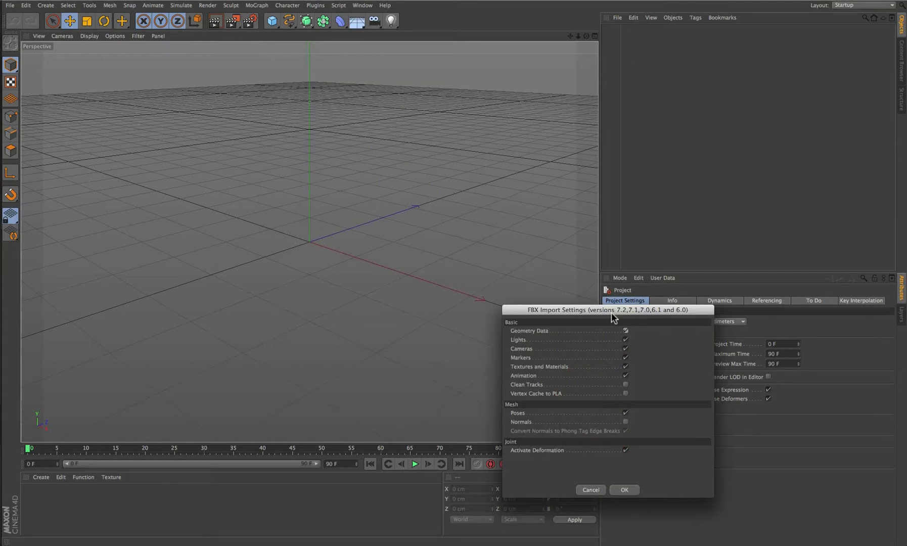
pyautogui.moveTo(624, 311); pyautogui.dragTo(411, 122)
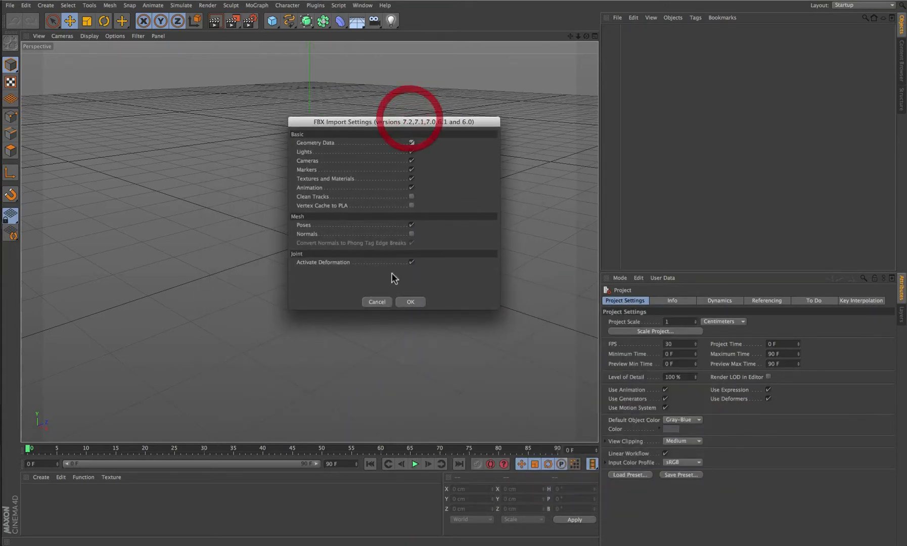
pyautogui.click(412, 301)
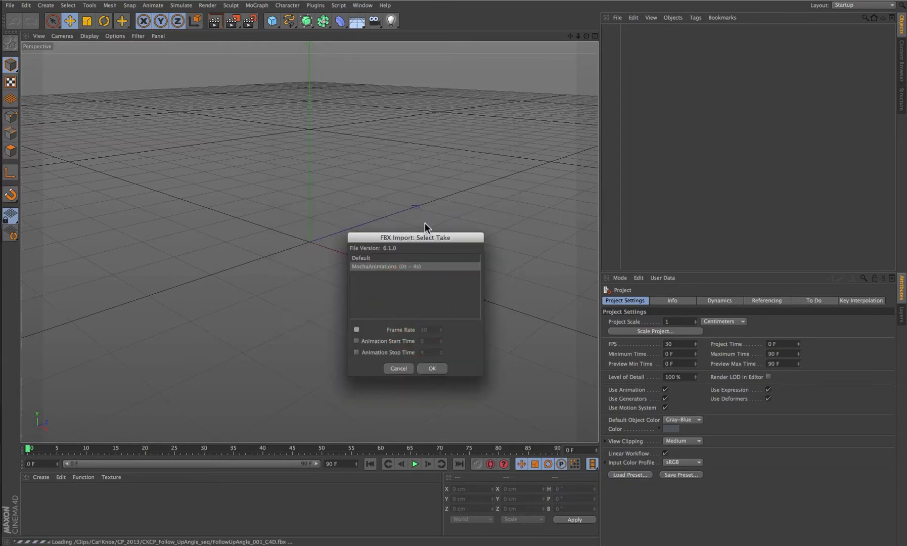
pyautogui.click(428, 238)
pyautogui.moveTo(428, 239); pyautogui.dragTo(350, 152)
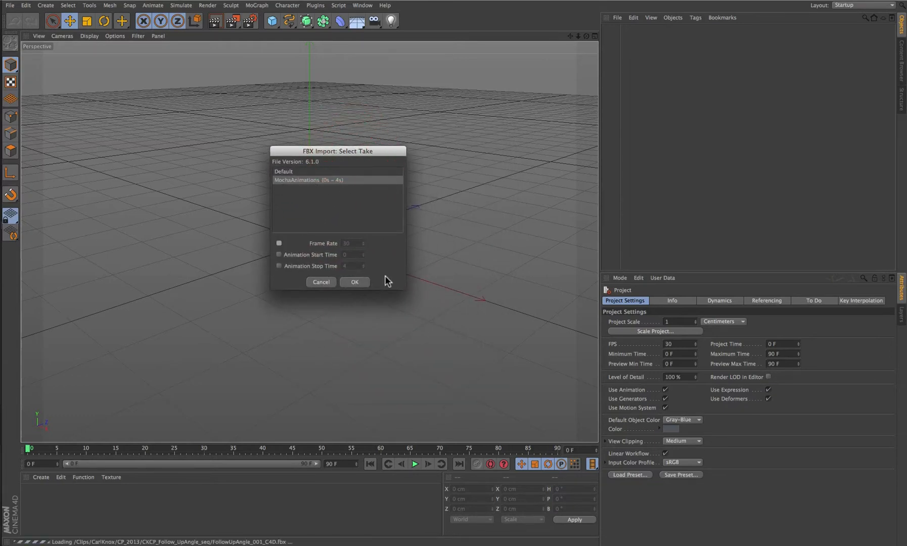
pyautogui.click(355, 283)
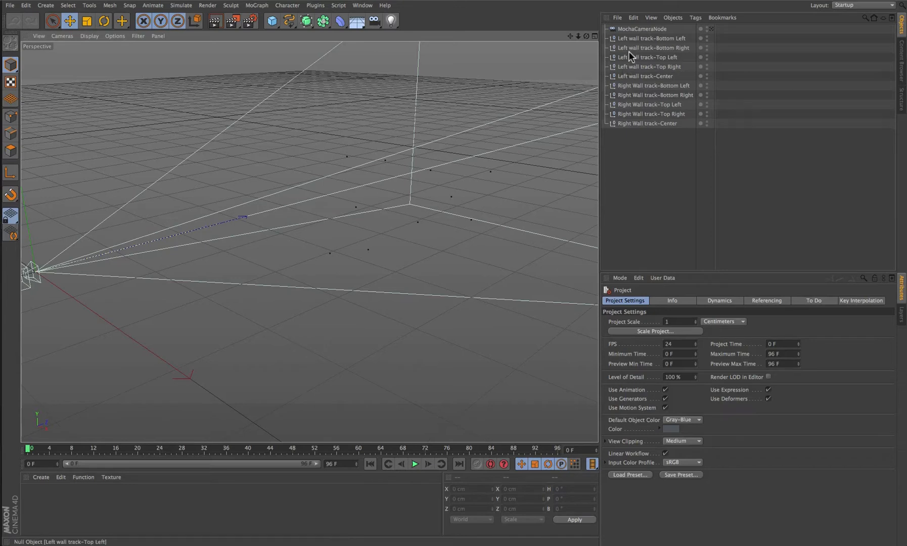
# Examine the imported camera and the left and right wall track nulls in the perspective view
pyautogui.click(432, 162)
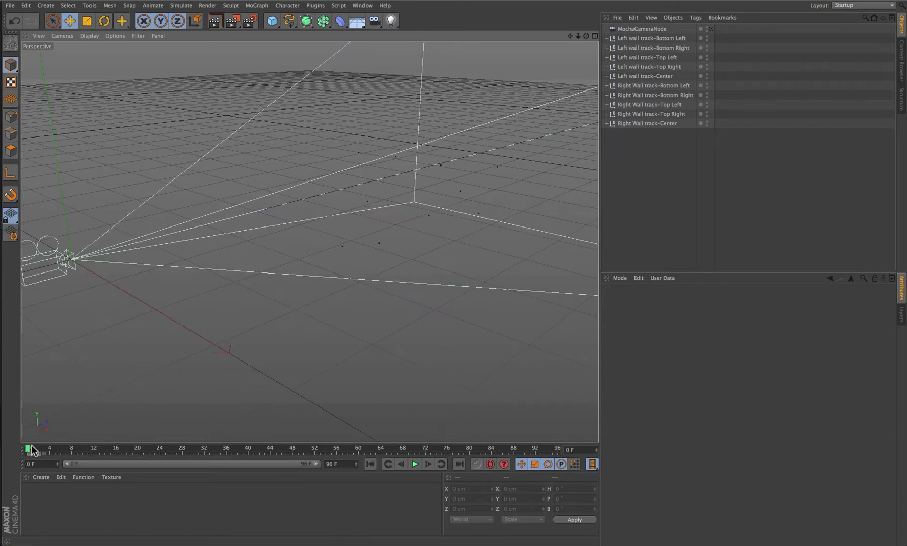
pyautogui.moveTo(28, 448); pyautogui.dragTo(6, 447)
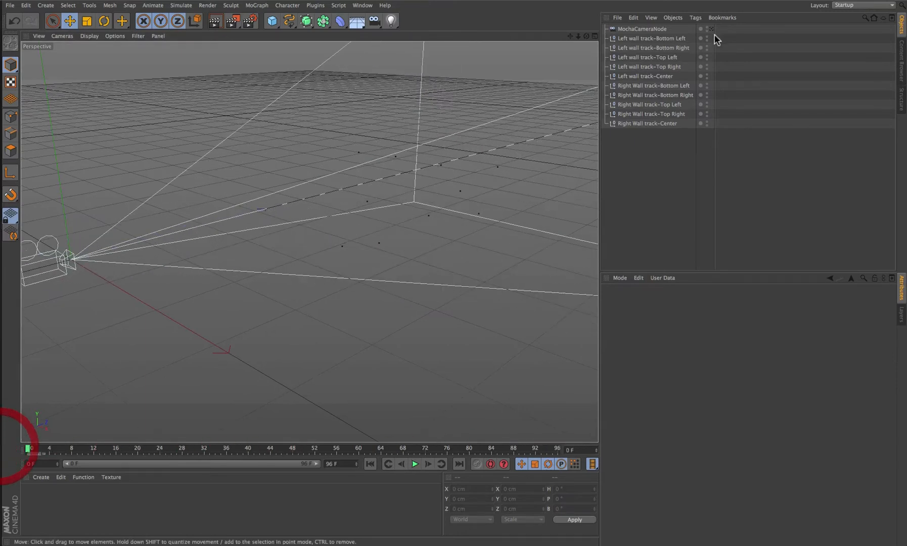
pyautogui.click(638, 38)
pyautogui.keyDown('shift'); pyautogui.click(637, 76); pyautogui.keyUp('shift')
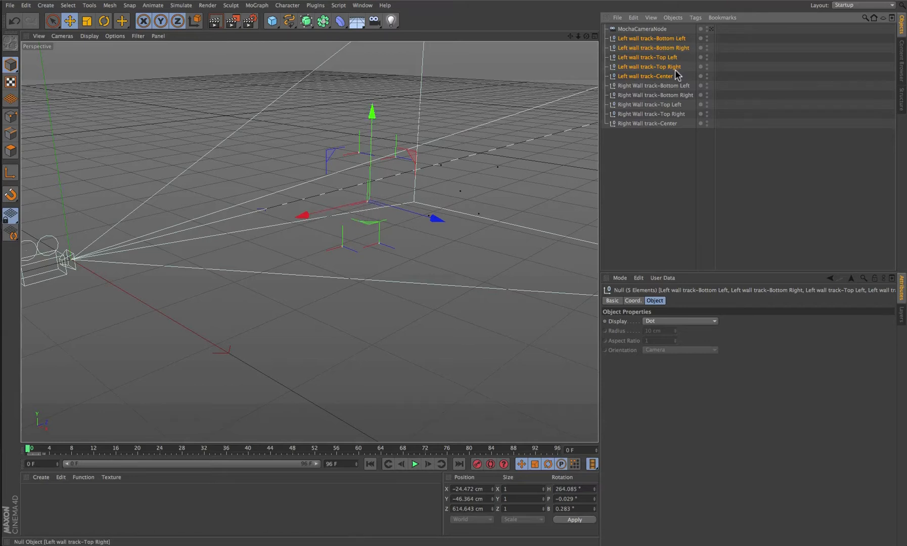
pyautogui.click(636, 86)
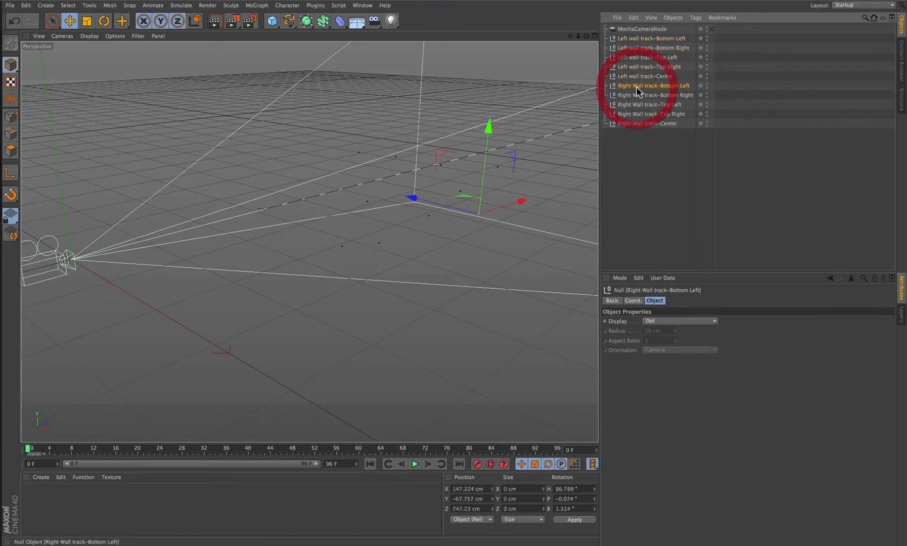
pyautogui.keyDown('shift'); pyautogui.click(636, 121); pyautogui.keyUp('shift')
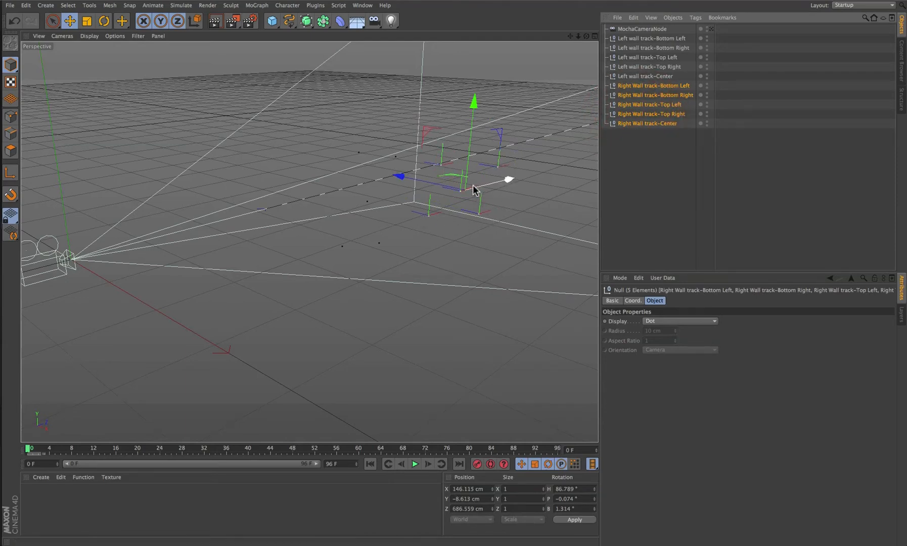
pyautogui.click(661, 180)
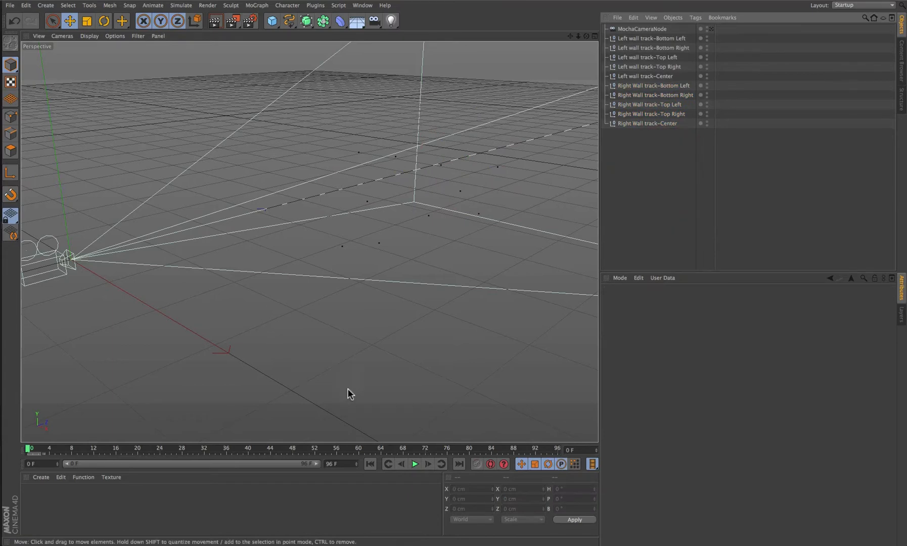
pyautogui.scroll(-2, 365, 395)
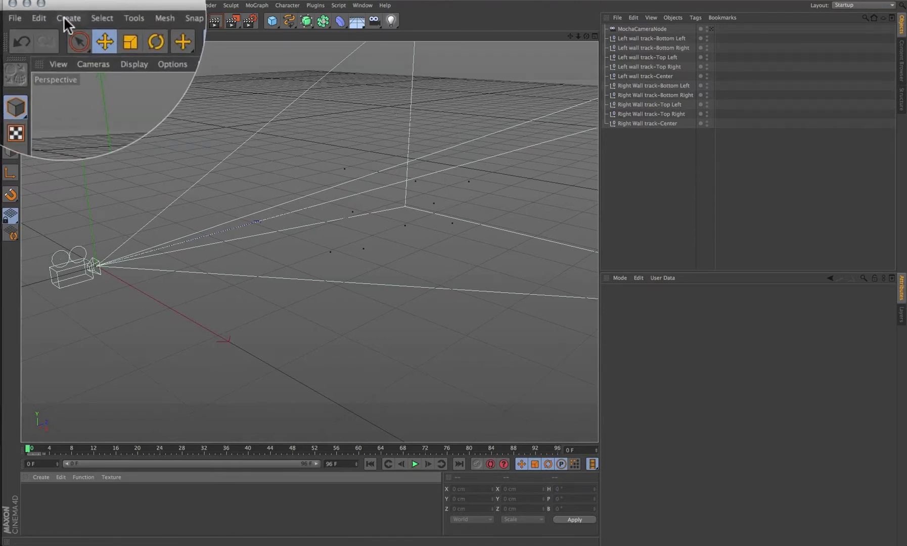
# Add a Background object to the scene
pyautogui.click(45, 5)
pyautogui.moveTo(68, 119)
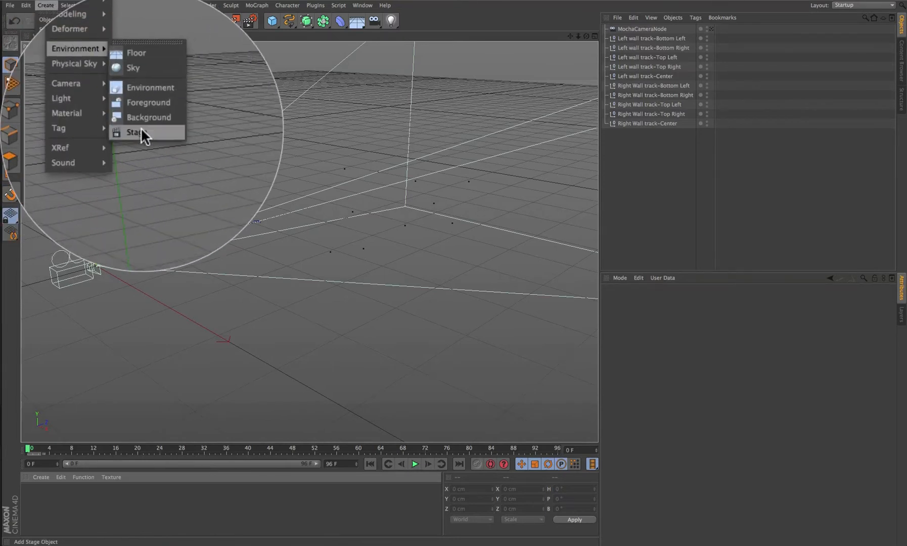
pyautogui.click(141, 120)
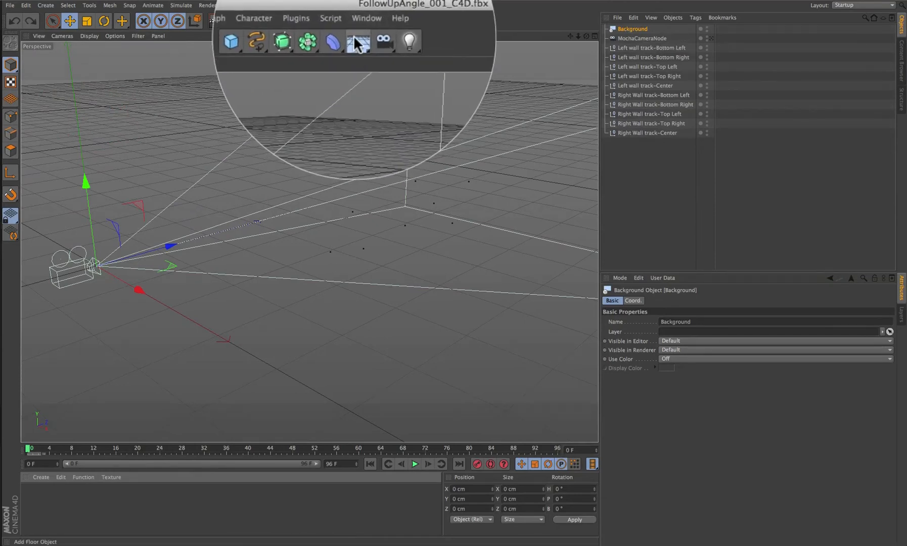
pyautogui.moveTo(358, 43); pyautogui.dragTo(277, 126)
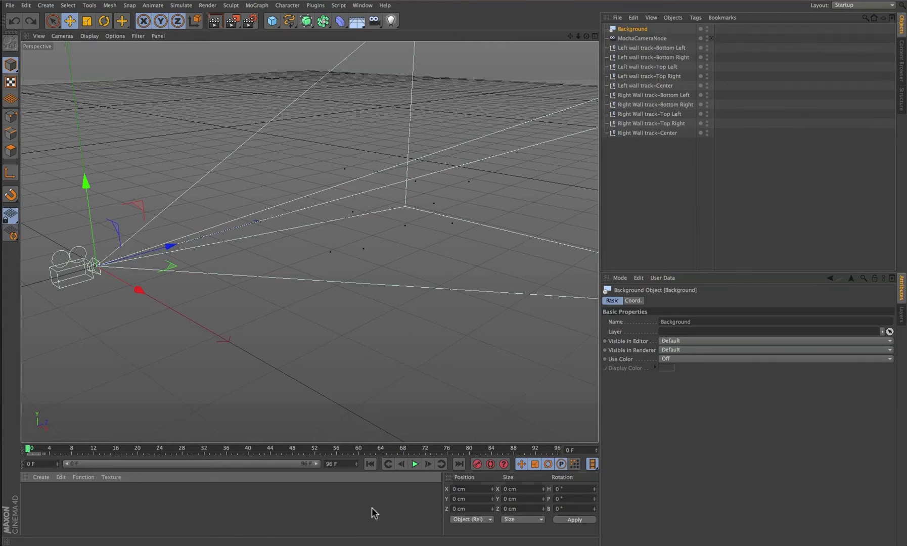
# Create a new material and load CKCP_Follow_UpAngle_sml_00096.jpg as its color texture
pyautogui.doubleClick(51, 499)
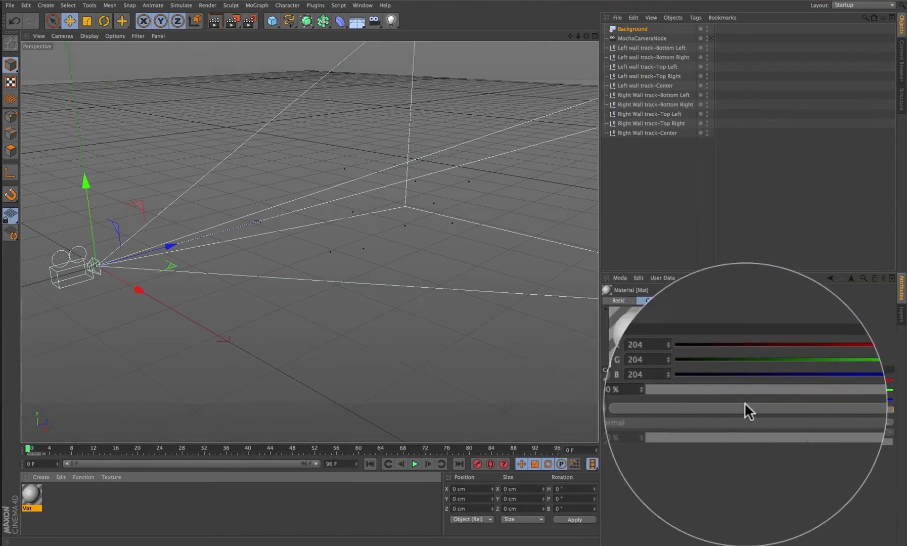
pyautogui.click(673, 423)
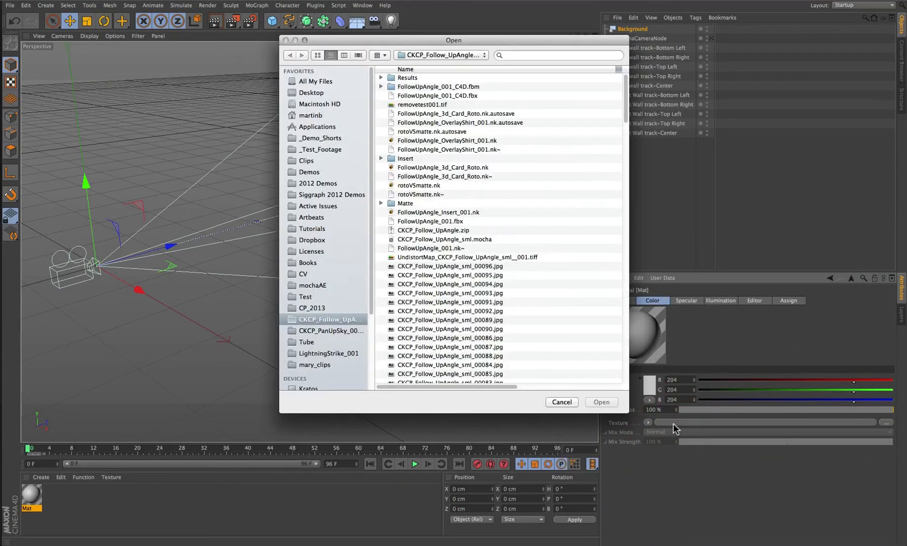
pyautogui.click(469, 265)
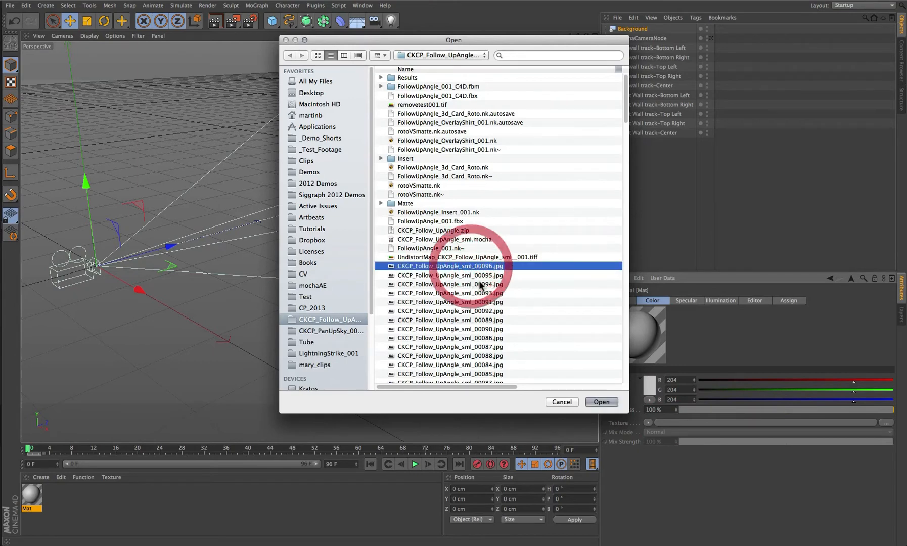
pyautogui.click(601, 402)
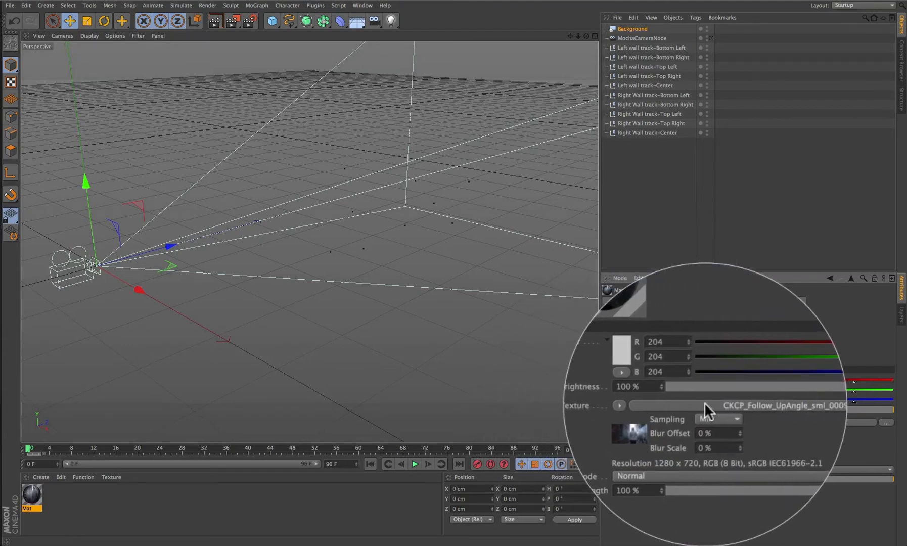
# Calculate the texture's animation timing from the image sequence, using movie frames 0 to 96 at 24 fps
pyautogui.click(765, 422)
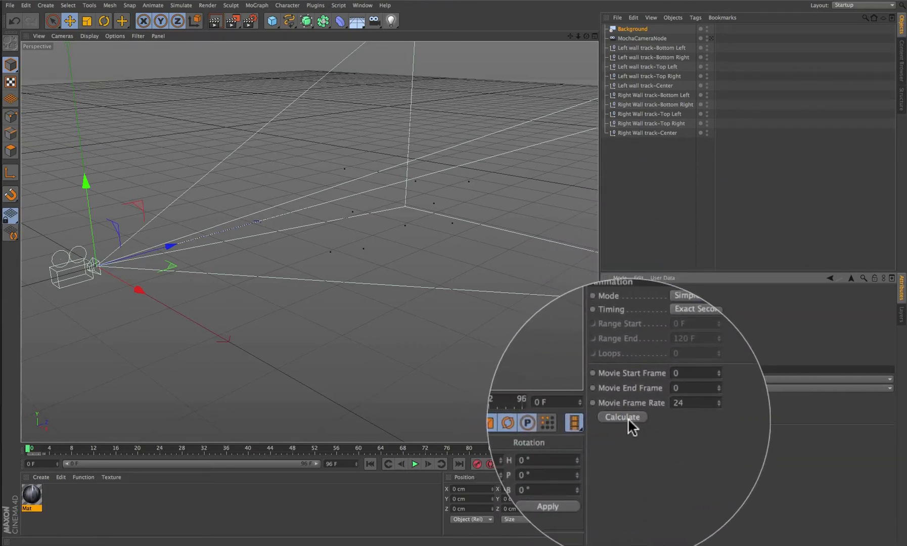
pyautogui.click(628, 418)
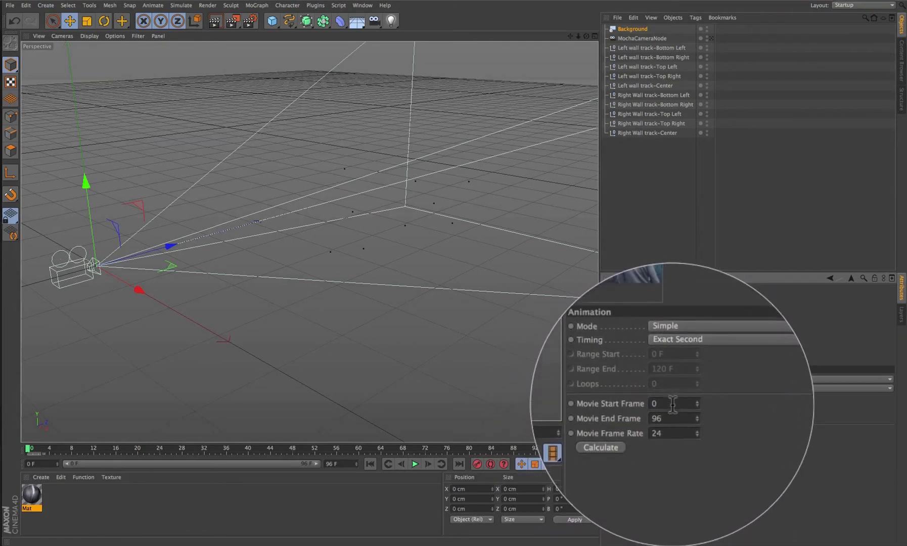
pyautogui.click(676, 402)
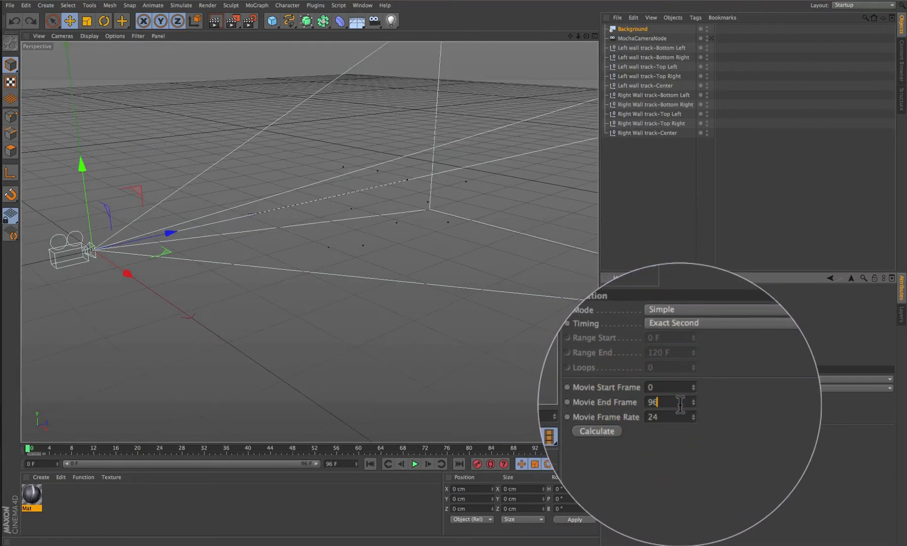
pyautogui.click(667, 416)
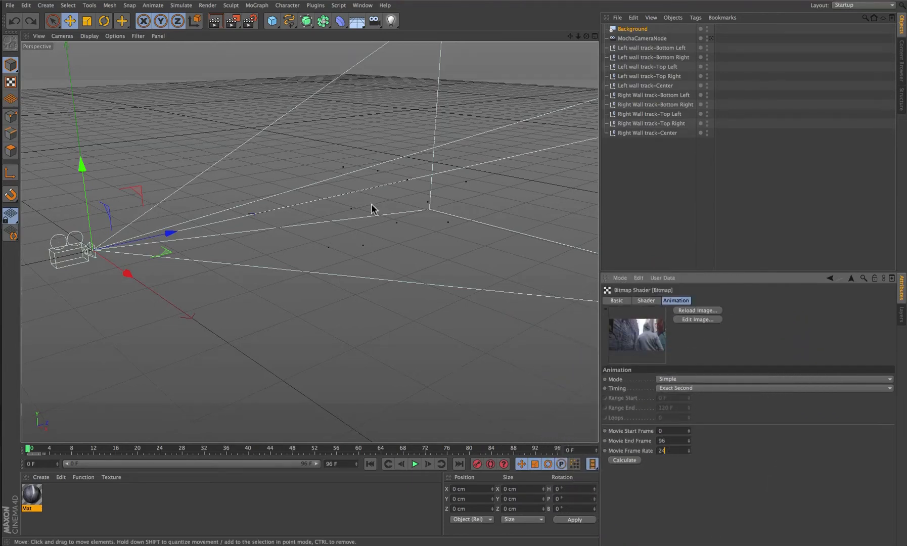
pyautogui.click(672, 430)
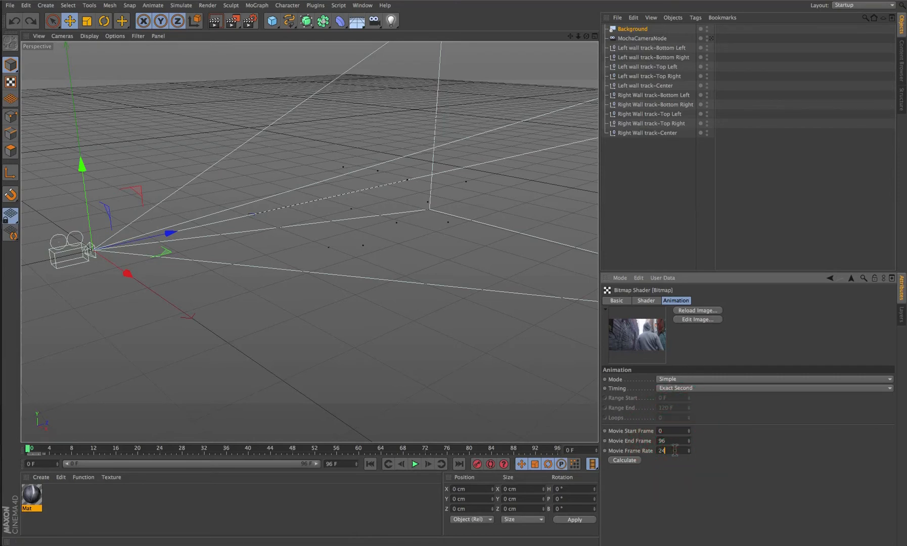
pyautogui.click(675, 440)
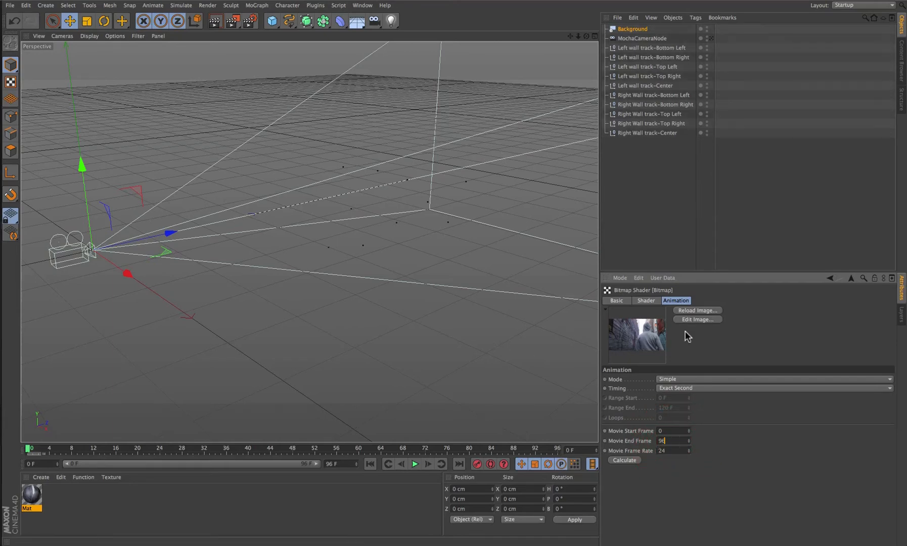
# Apply the footage material to the Background object and look through MochaCameraNode
pyautogui.moveTo(655, 336)
pyautogui.moveTo(34, 501); pyautogui.dragTo(645, 30)
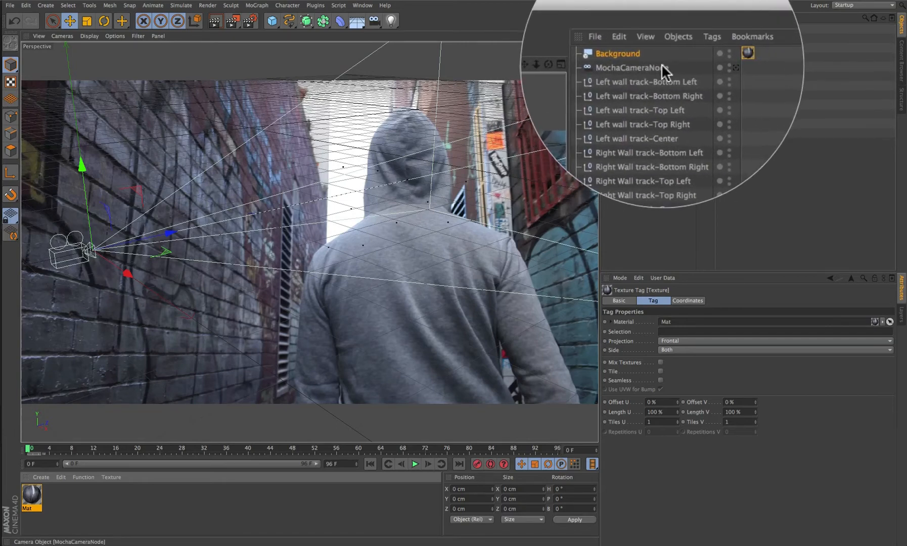
pyautogui.click(710, 67)
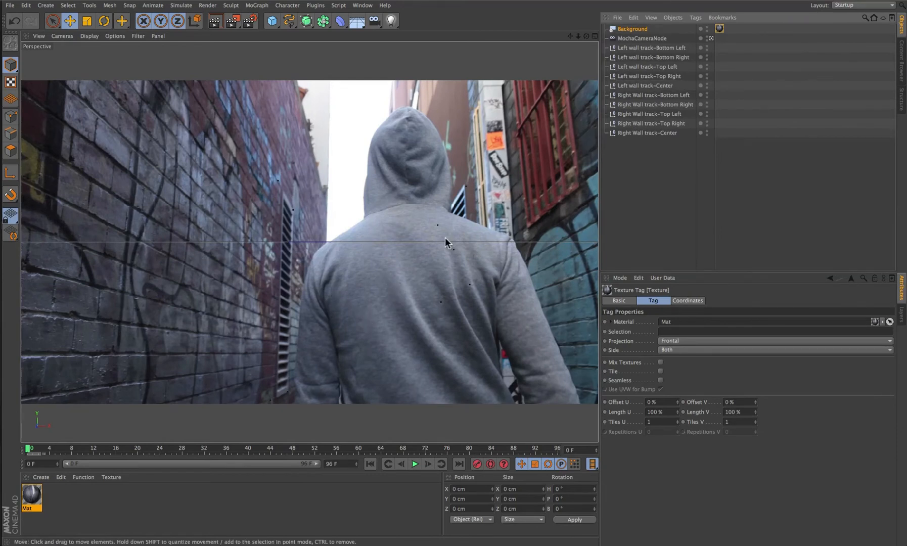
# Select all left and right wall track nulls and scrub to frame 2 to check them against the footage
pyautogui.click(666, 39)
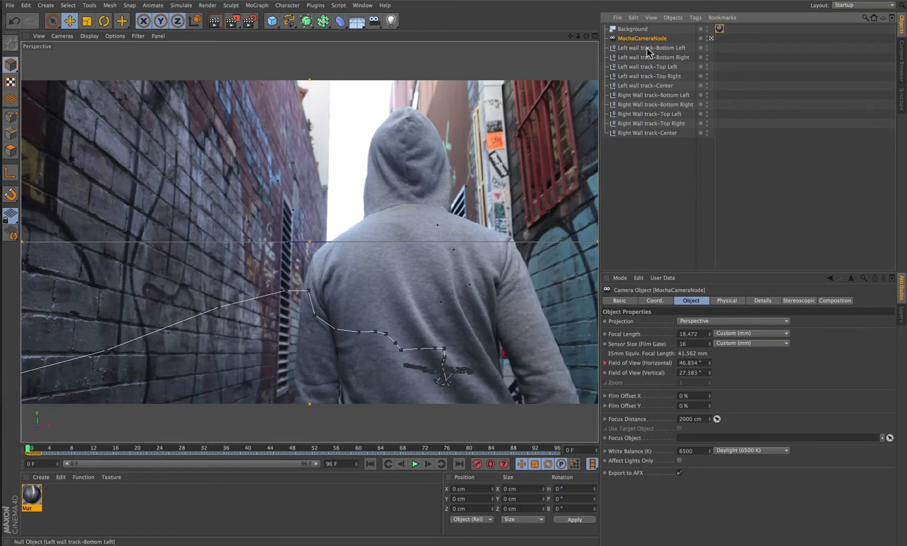
pyautogui.click(647, 48)
pyautogui.keyDown('shift'); pyautogui.click(642, 134); pyautogui.keyUp('shift')
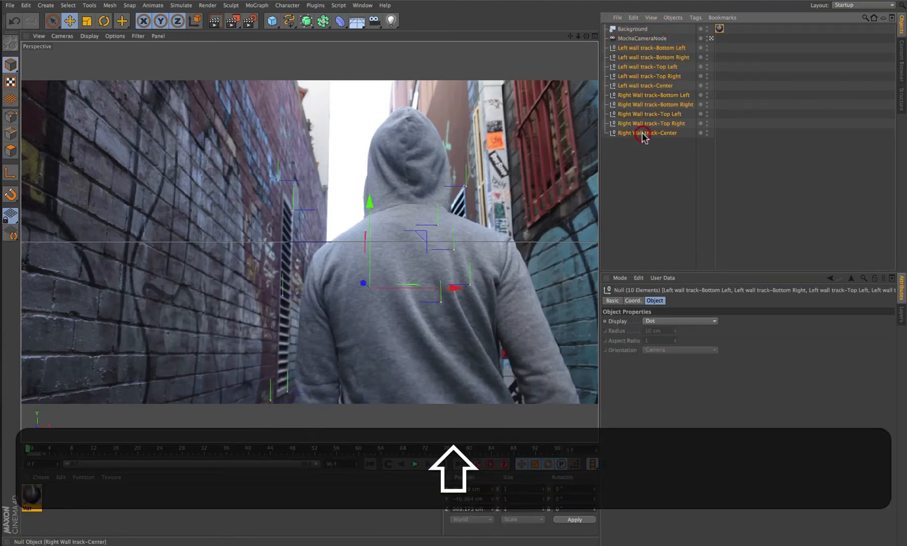
pyautogui.click(28, 449)
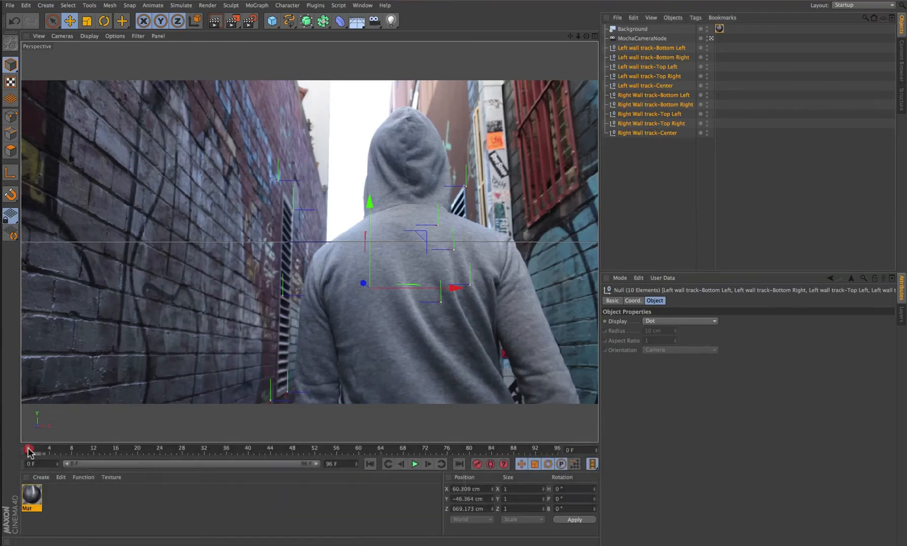
pyautogui.moveTo(28, 448)
pyautogui.mouseDown()
pyautogui.moveTo(486, 449)
pyautogui.moveTo(625, 440)
pyautogui.moveTo(83, 443)
pyautogui.moveTo(643, 432)
pyautogui.moveTo(81, 439)
pyautogui.moveTo(500, 438)
pyautogui.moveTo(627, 447)
pyautogui.moveTo(38, 442)
pyautogui.mouseUp()
pyautogui.click(101, 438)
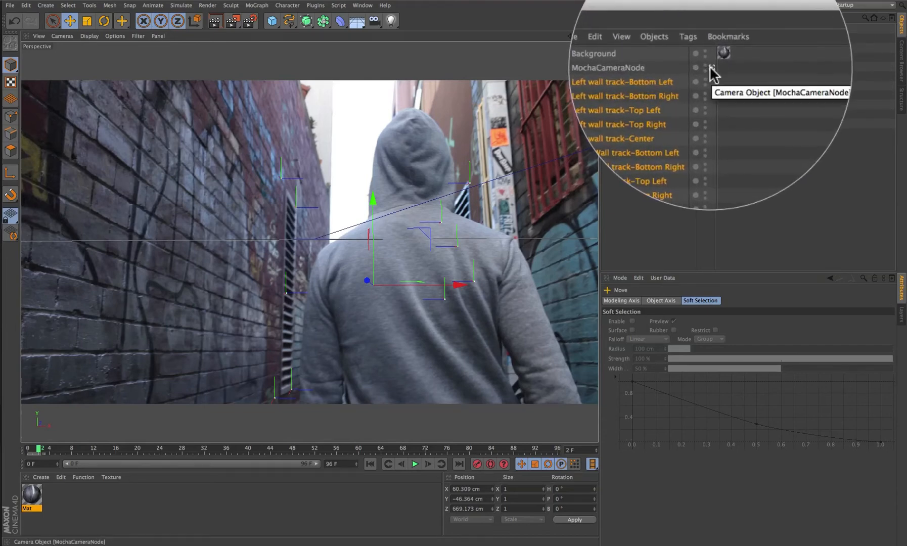
# Leave the MochaCameraNode view and hide the Background object in the viewport
pyautogui.click(710, 68)
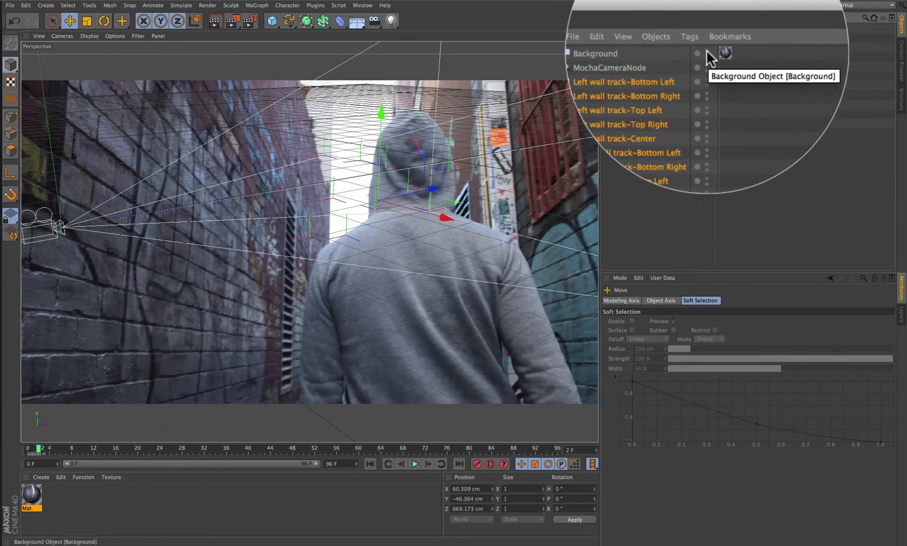
pyautogui.click(706, 28)
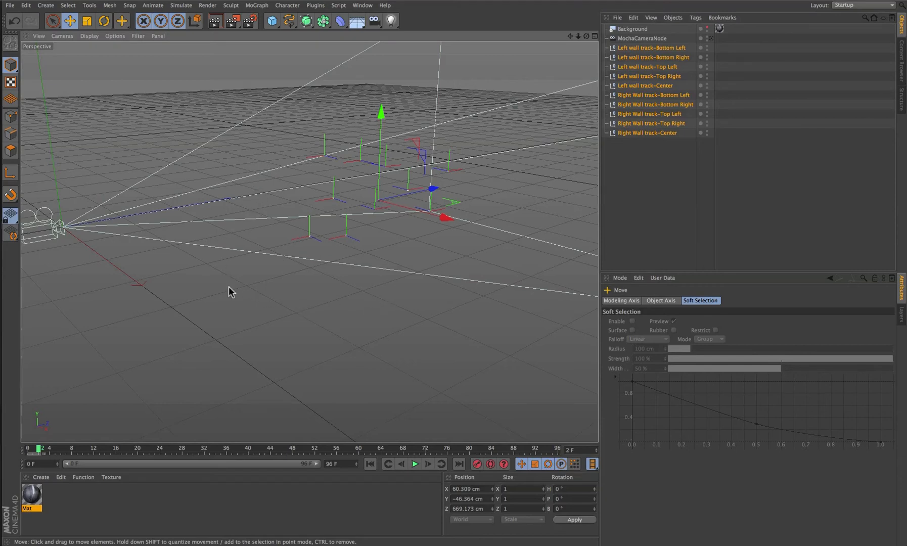
# Add a cube primitive to the scene and locate the Left wall track-Center null by selecting it
pyautogui.click(272, 21)
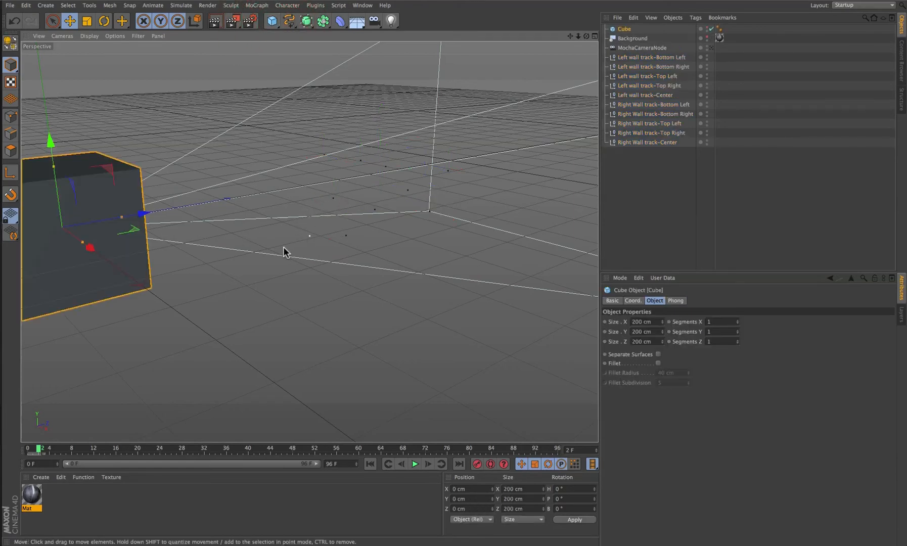
pyautogui.moveTo(283, 248); pyautogui.dragTo(352, 287)
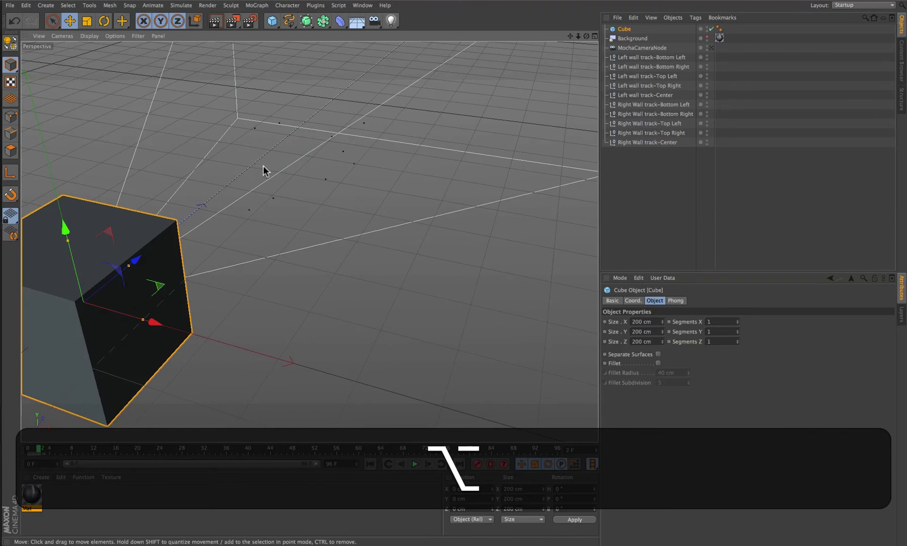
pyautogui.click(264, 166)
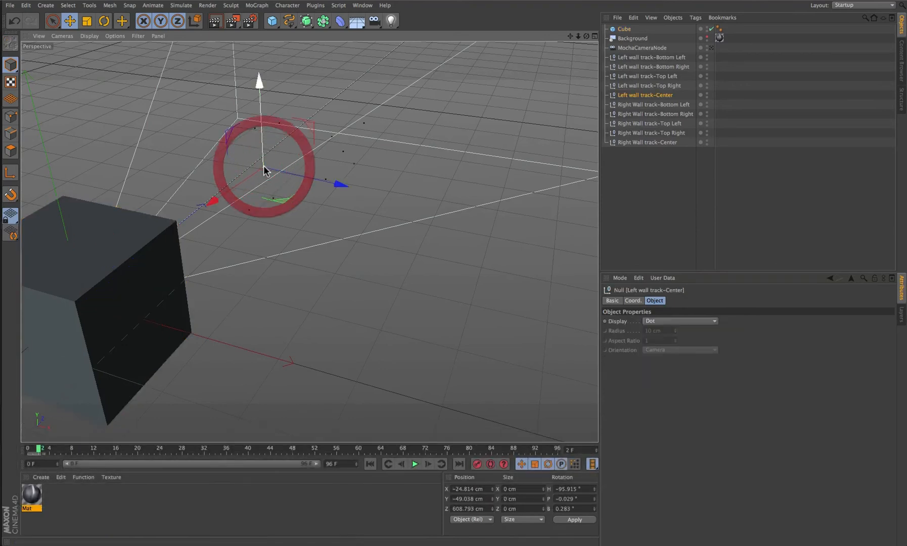
pyautogui.moveTo(267, 241); pyautogui.dragTo(340, 229)
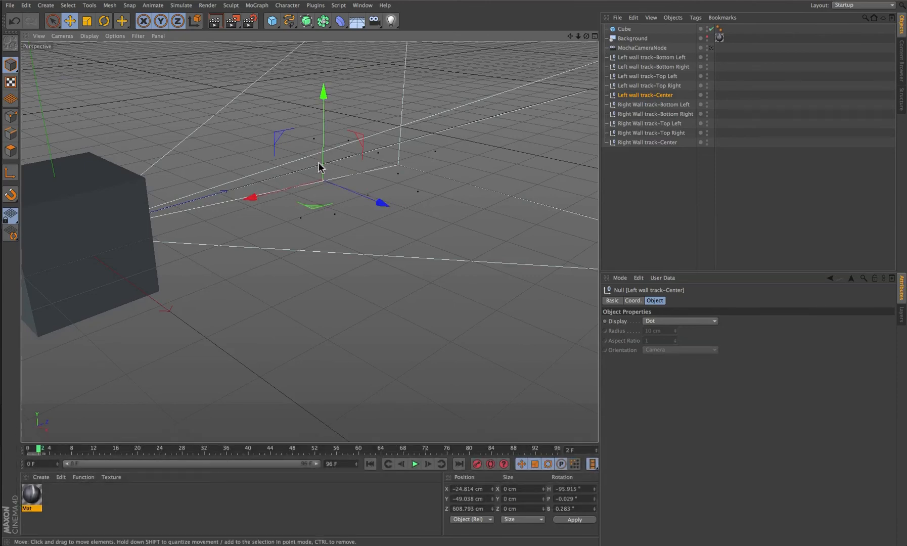
# Transfer the cube onto the Left wall track-Center null with move, scale and rotation enabled
pyautogui.click(100, 167)
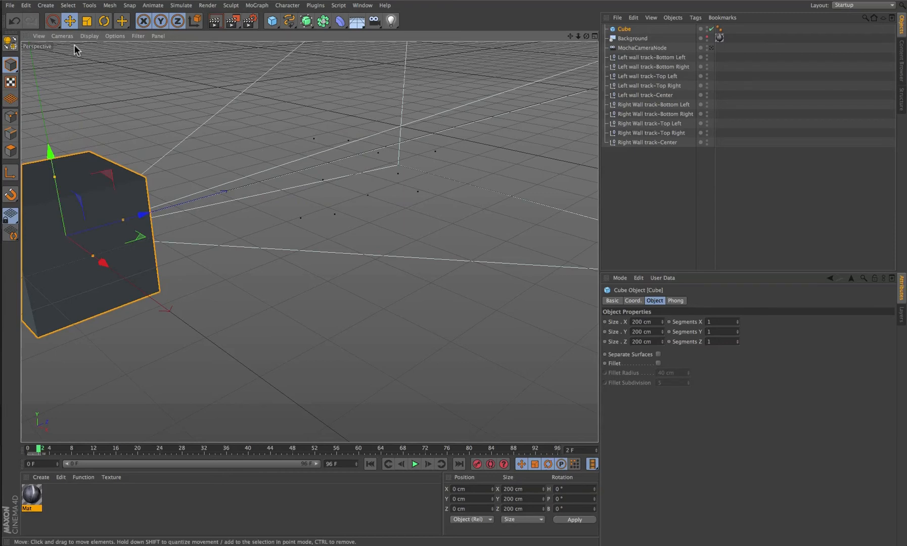
pyautogui.click(89, 6)
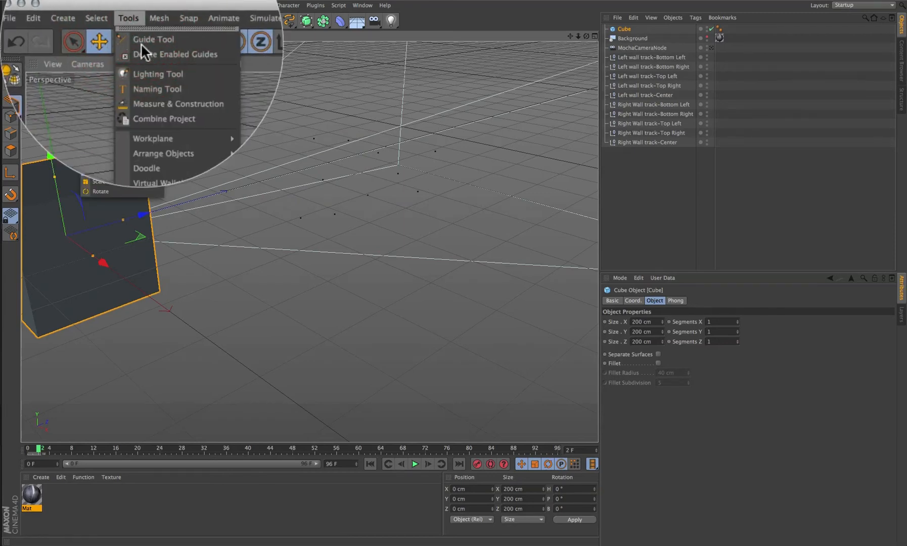
pyautogui.moveTo(142, 121)
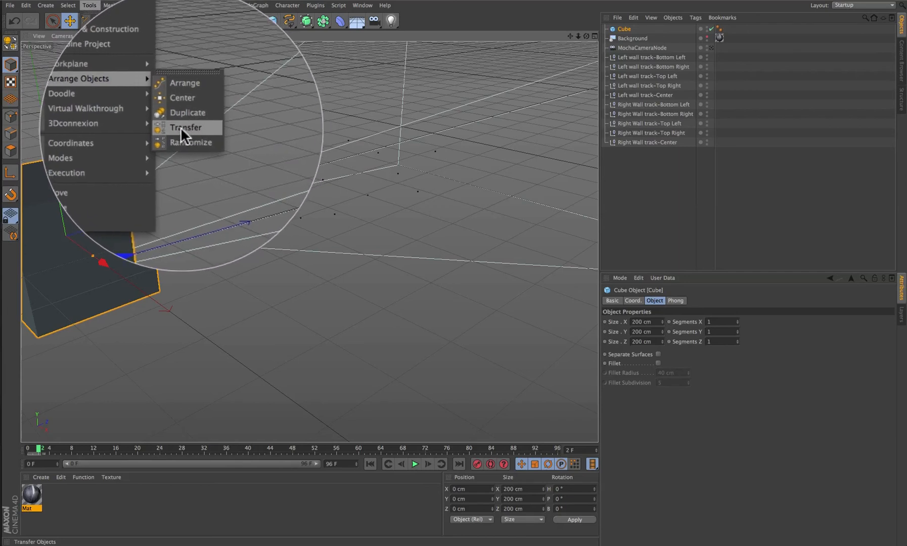
pyautogui.click(183, 127)
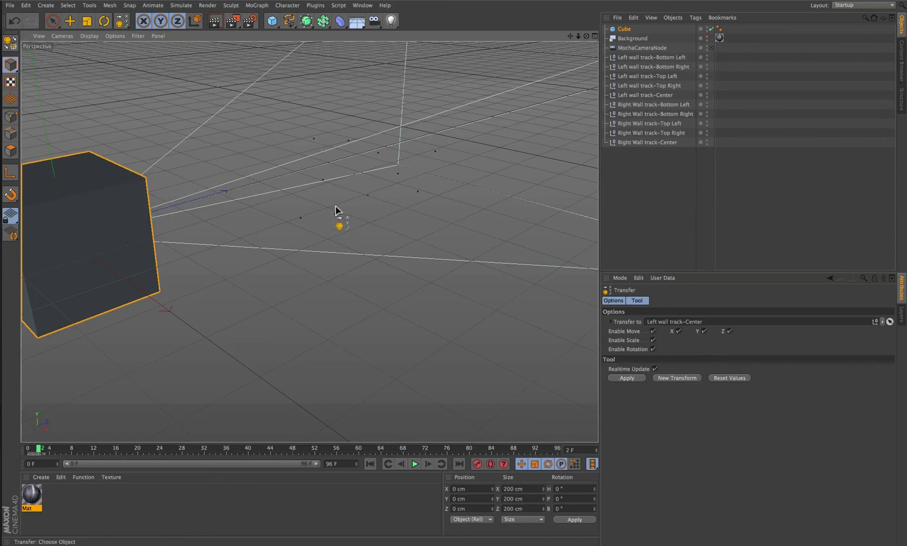
pyautogui.click(321, 177)
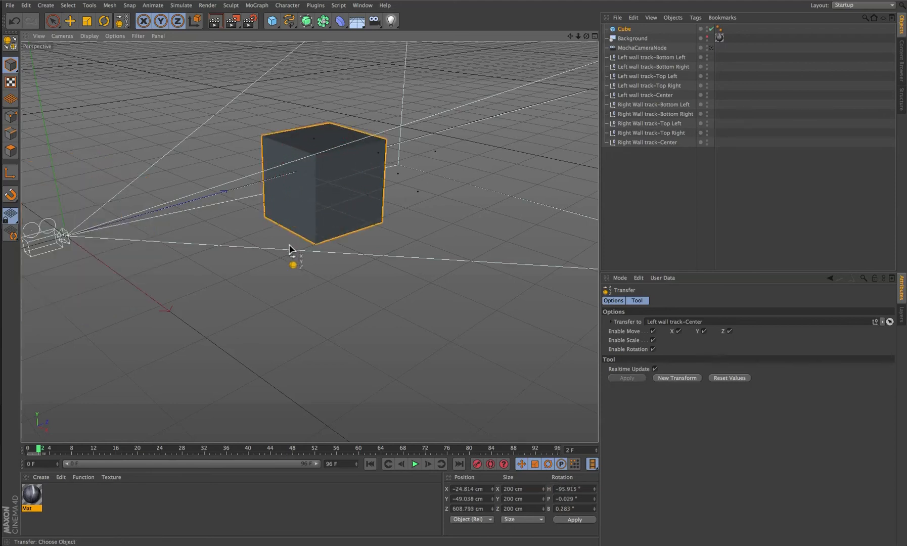
pyautogui.moveTo(227, 228); pyautogui.dragTo(201, 249)
pyautogui.click(550, 259)
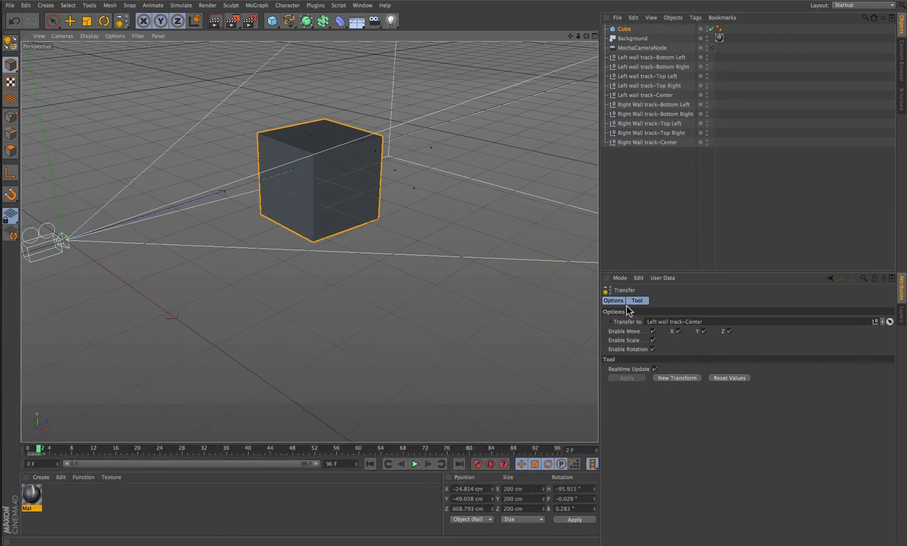
# Leave the Transfer tool and set the cube's X and Y sizes to 10 cm each
pyautogui.click(70, 20)
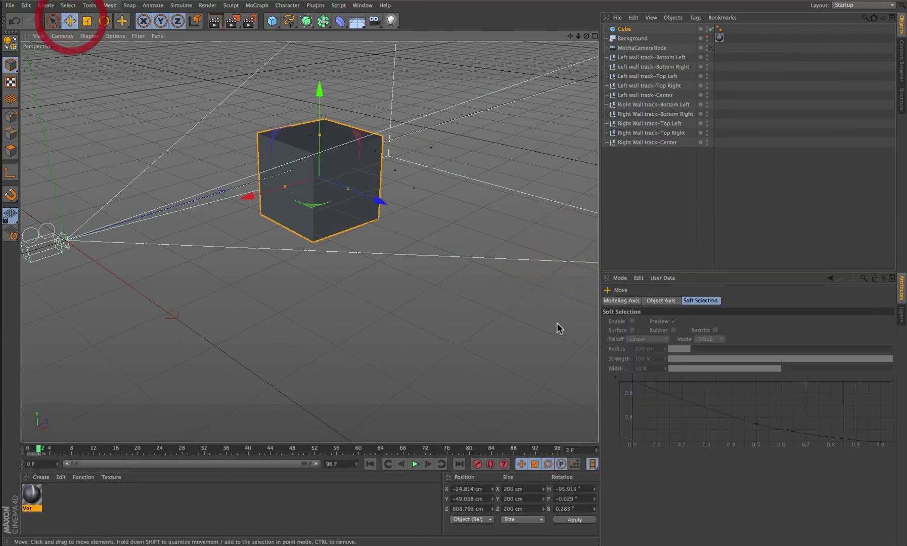
pyautogui.click(664, 300)
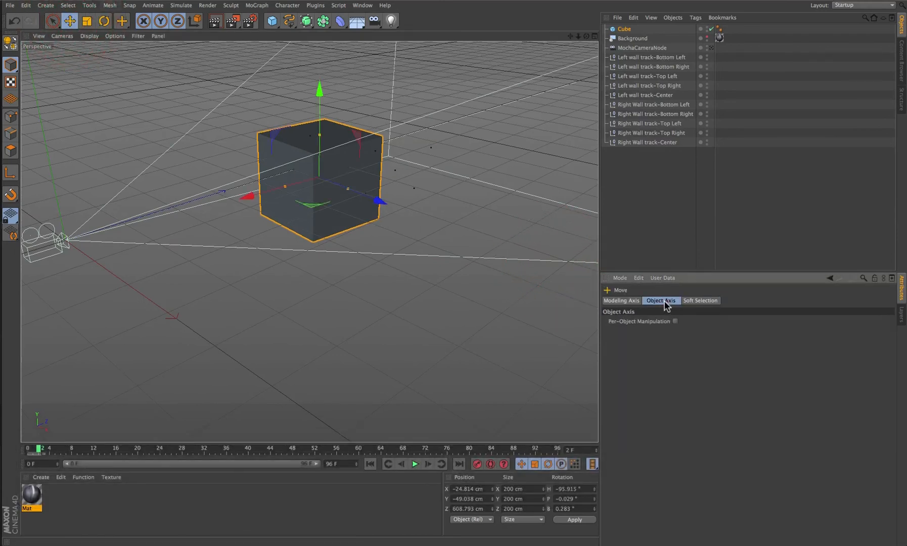
pyautogui.doubleClick(626, 30)
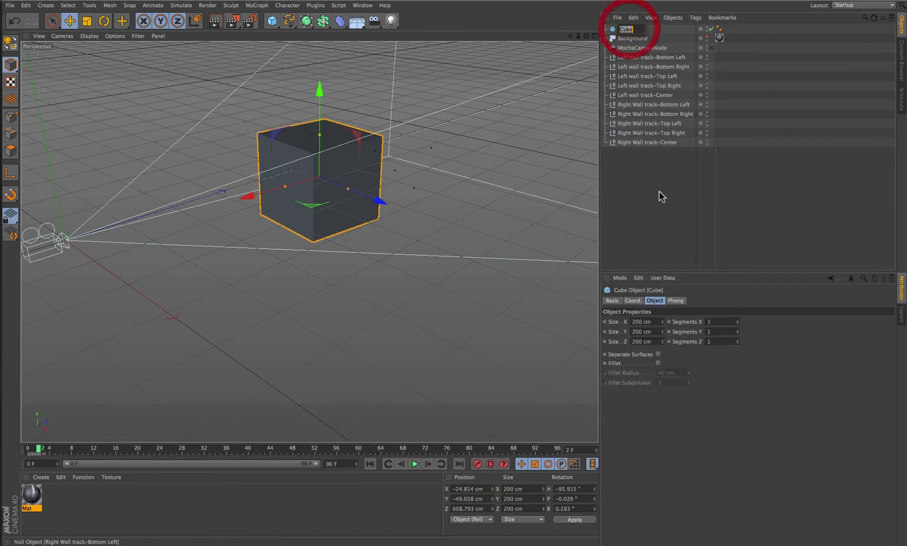
pyautogui.doubleClick(639, 321)
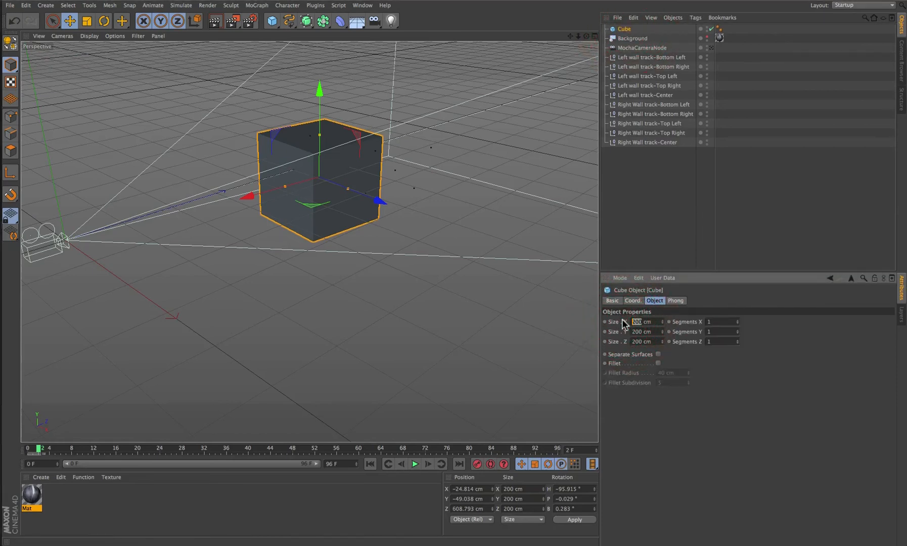
pyautogui.write('10')
pyautogui.press('Tab')
pyautogui.write('1')
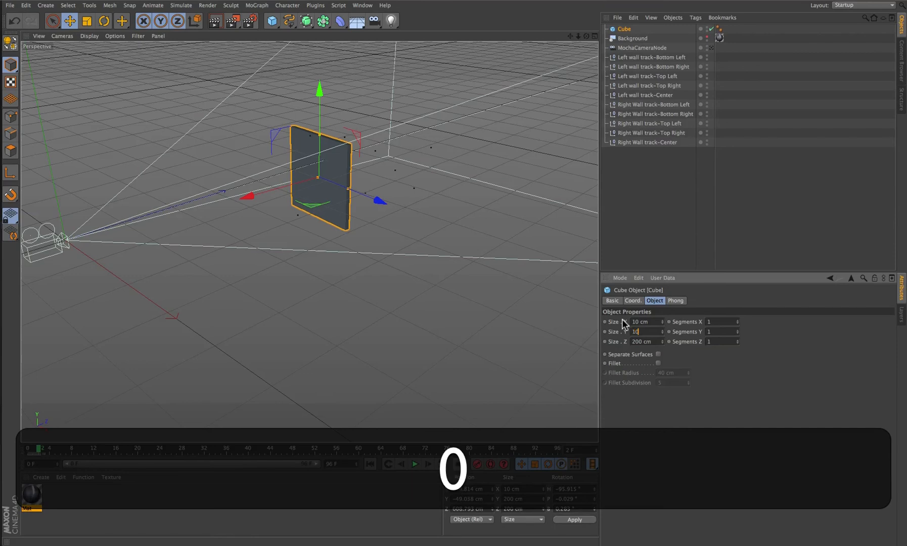
pyautogui.write('0')
pyautogui.press('Tab')
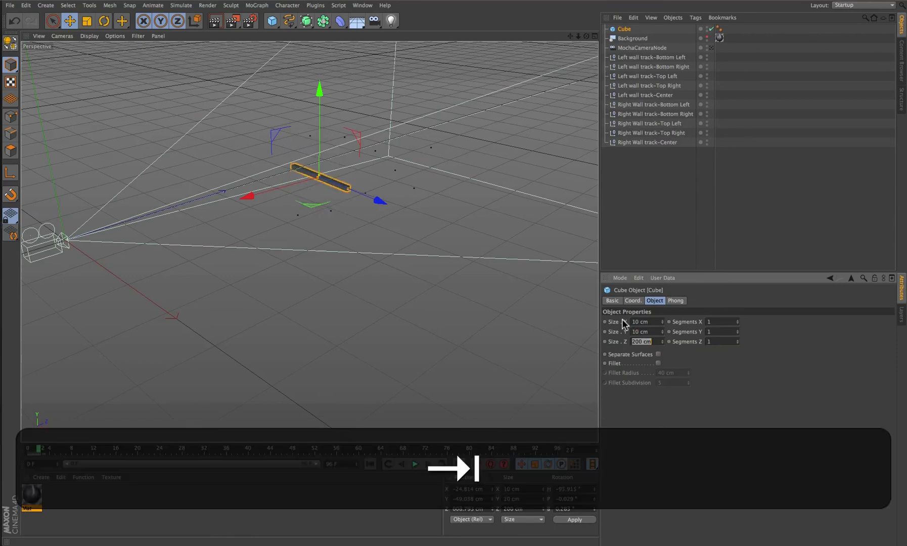
# Set the cube's Z size to 10 cm
pyautogui.write('2')
pyautogui.press('BackSpace')
pyautogui.write('19')
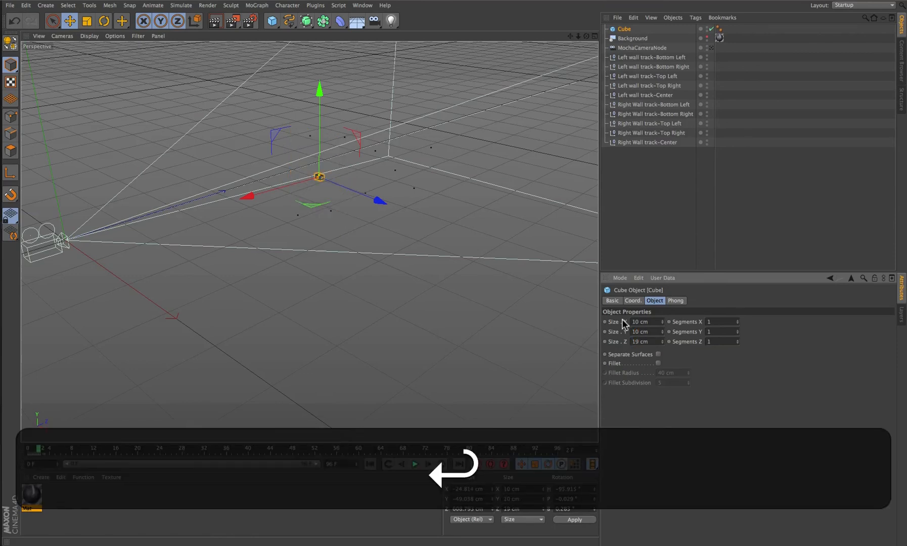
pyautogui.click(640, 343)
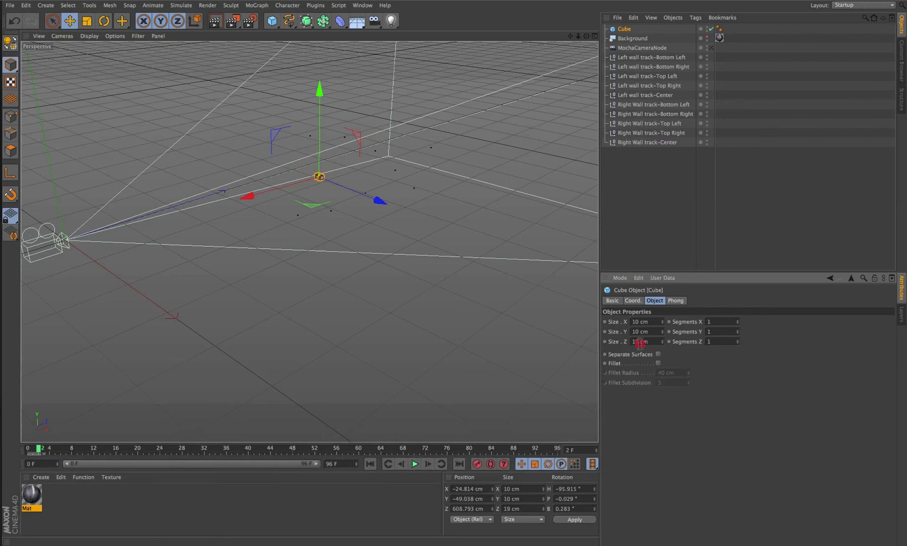
pyautogui.press('Left')
pyautogui.write('0')
pyautogui.press('Return')
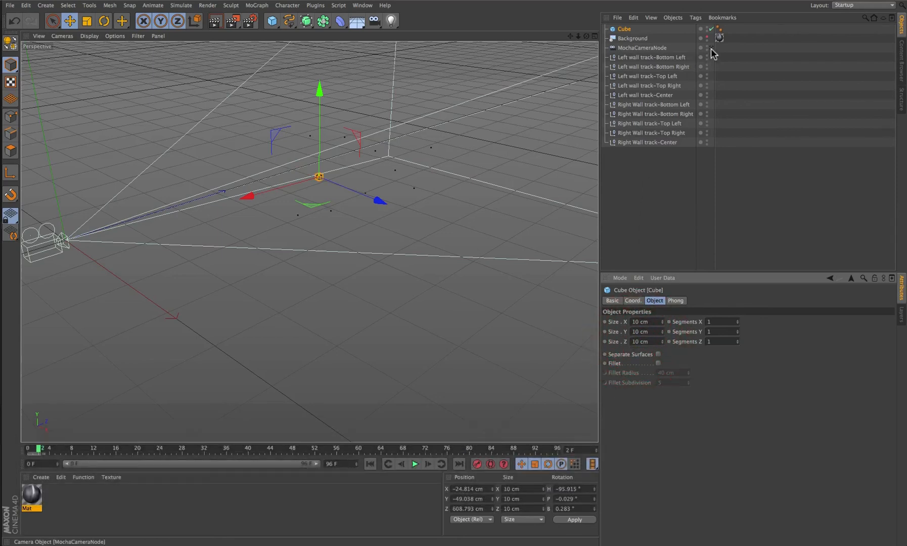
# Look through MochaCameraNode with the Background object shown and set the cube's Y and X sizes to 100 cm
pyautogui.click(711, 48)
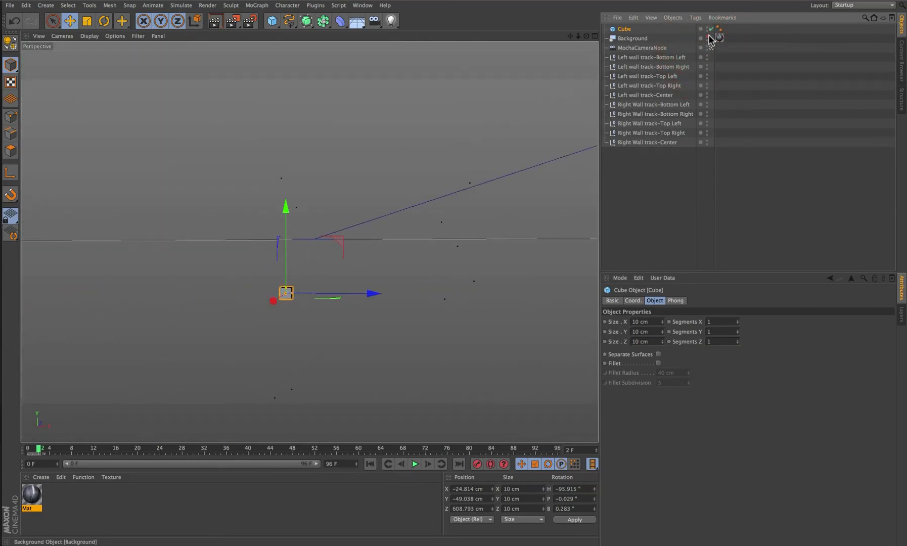
pyautogui.click(707, 36)
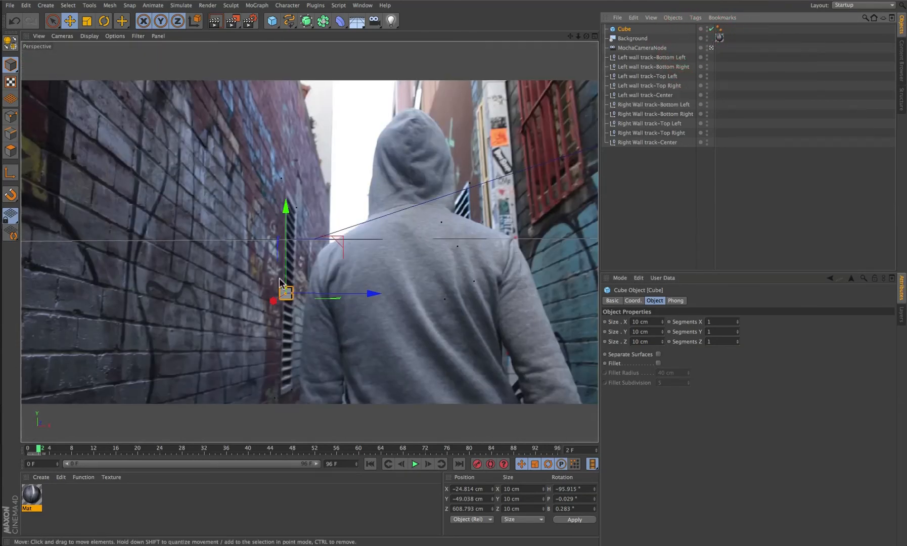
pyautogui.click(636, 332)
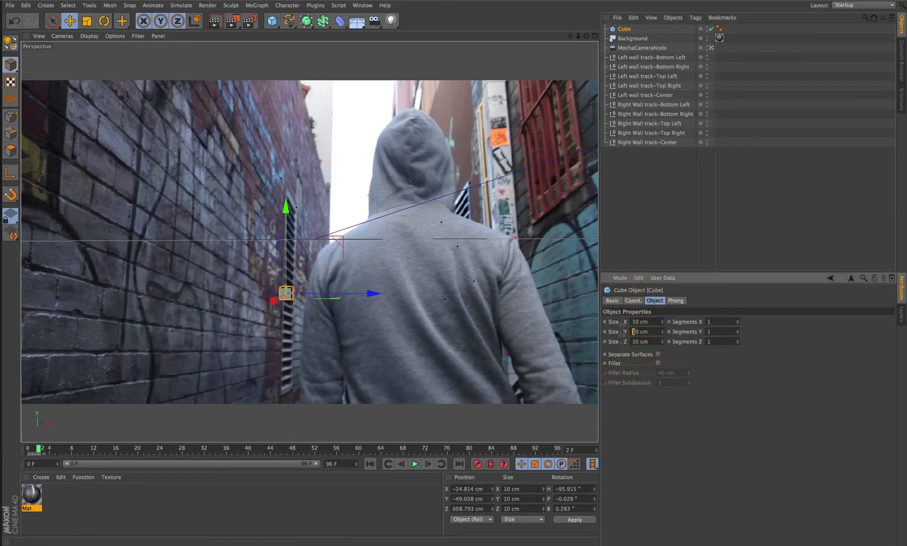
pyautogui.write('0')
pyautogui.press('Return')
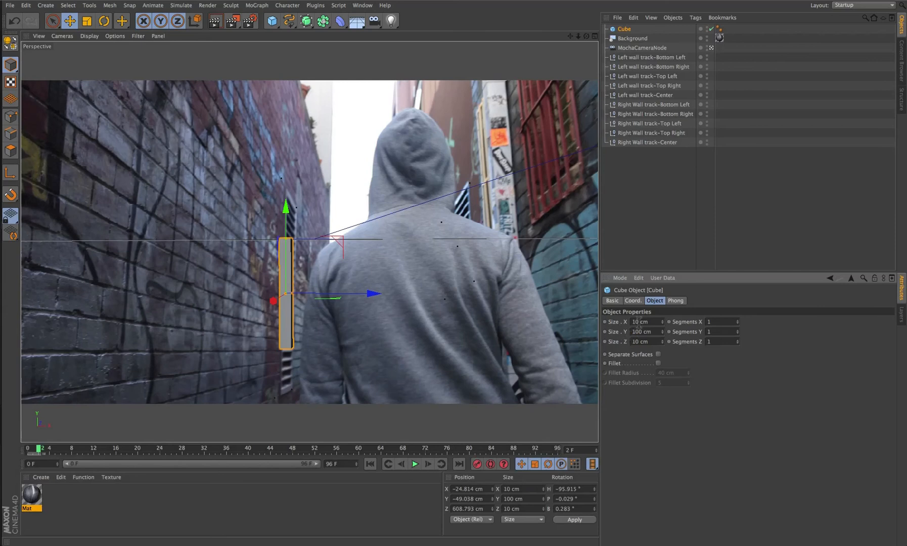
pyautogui.write('0')
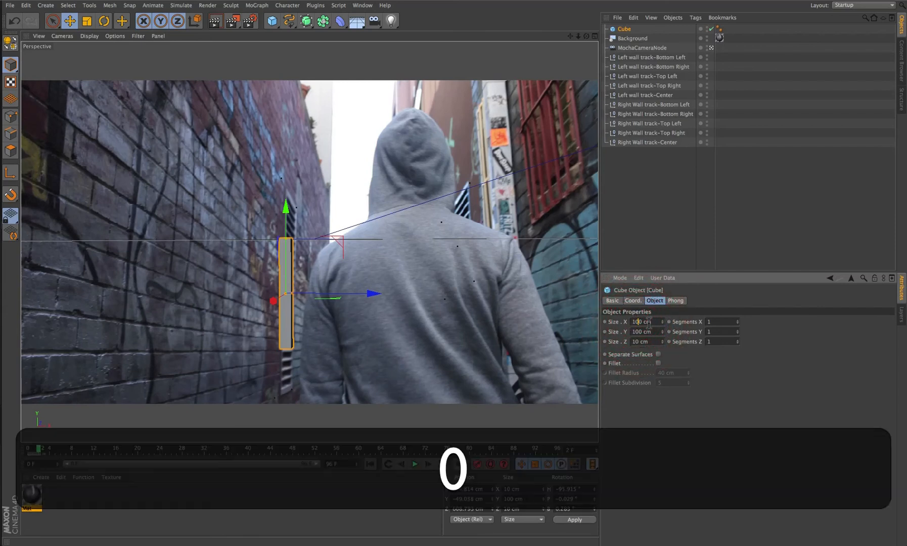
pyautogui.press('Return')
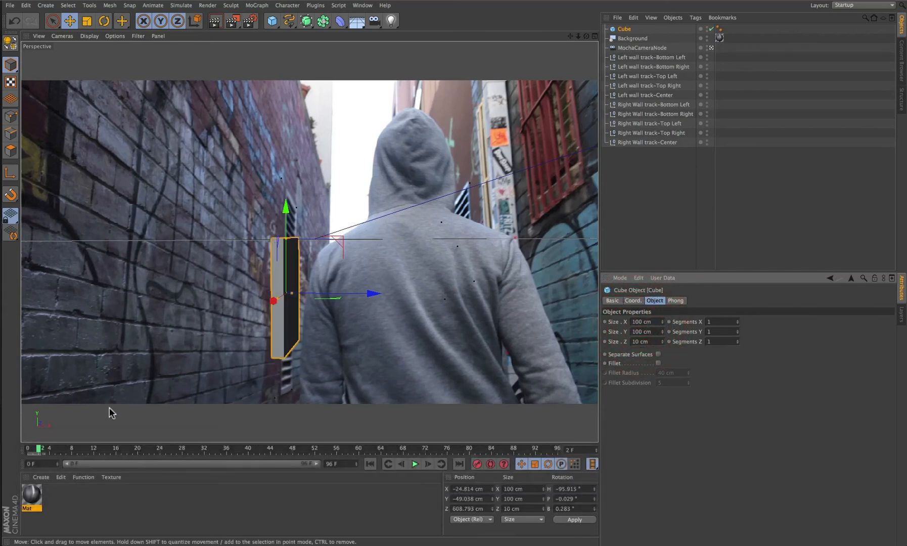
# Rotate the cube to about H -97.5°, P 0.2°, B -8.5° against the left wall, scrubbing the timeline to check the alignment
pyautogui.click(100, 450)
pyautogui.moveTo(100, 449); pyautogui.dragTo(98, 427)
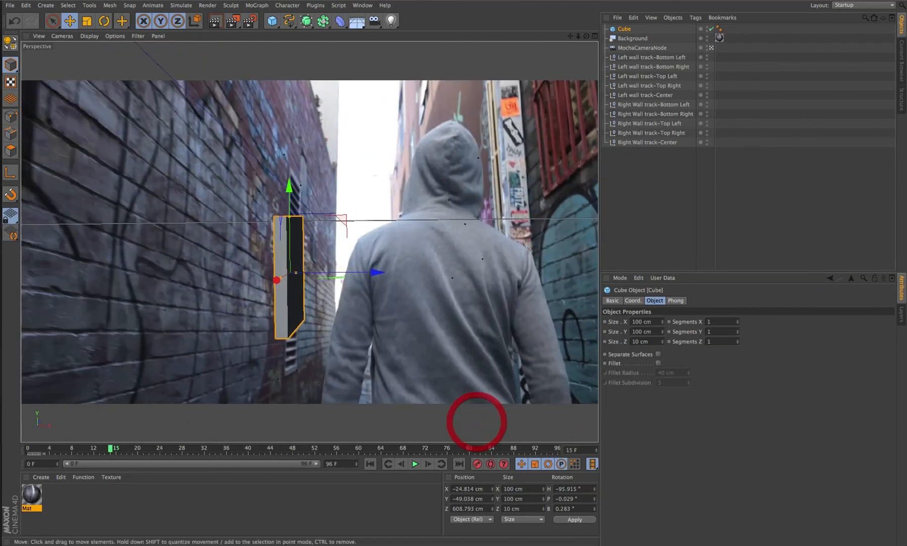
pyautogui.click(104, 21)
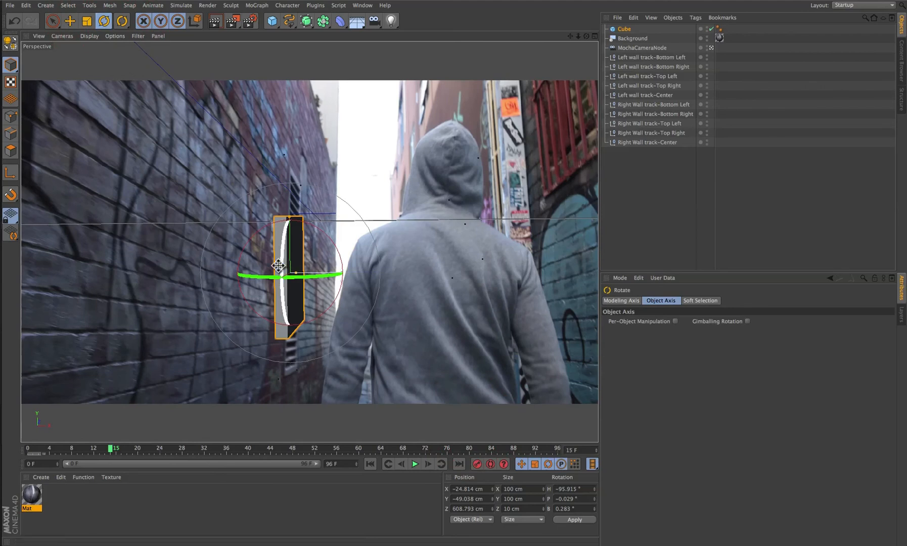
pyautogui.moveTo(278, 266); pyautogui.dragTo(278, 260)
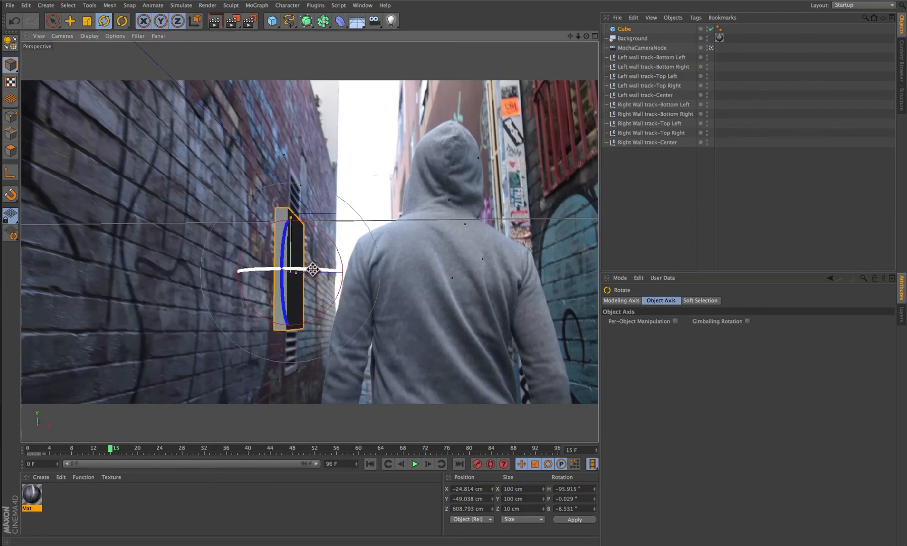
pyautogui.moveTo(48, 448); pyautogui.dragTo(534, 425)
pyautogui.moveTo(601, 422); pyautogui.dragTo(532, 421)
# At frame 53, move the cube along the left wall to about X -21.3, Y -22.2, Z 635.9 cm, above the vent
pyautogui.click(71, 21)
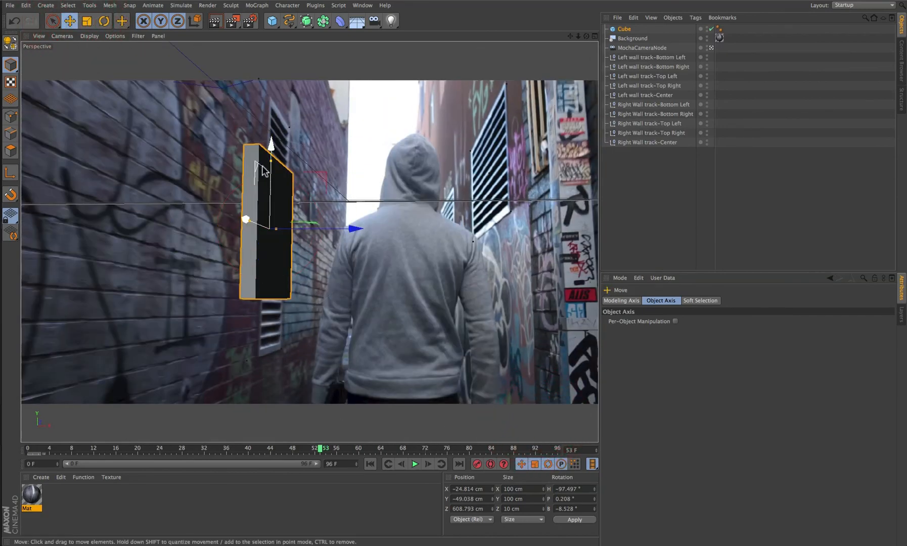
pyautogui.moveTo(271, 154); pyautogui.dragTo(283, 107)
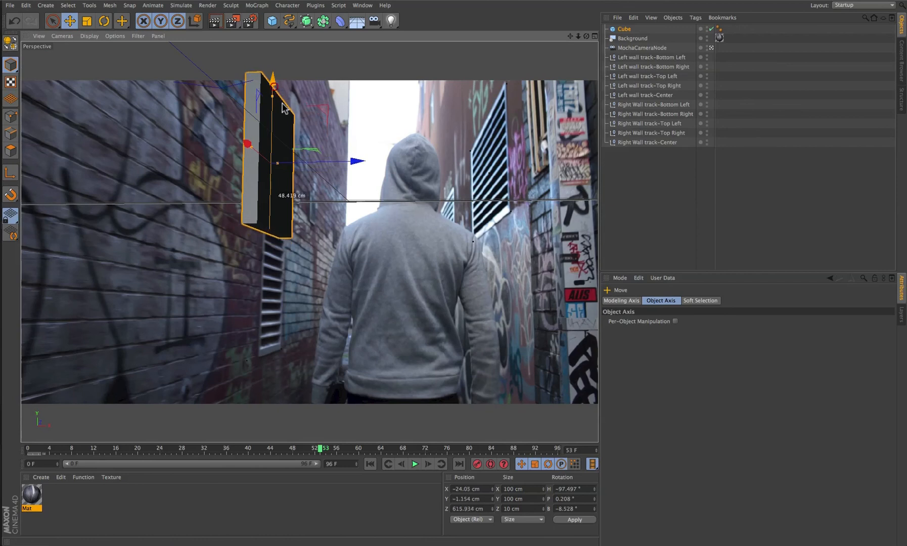
pyautogui.moveTo(247, 146); pyautogui.dragTo(288, 194)
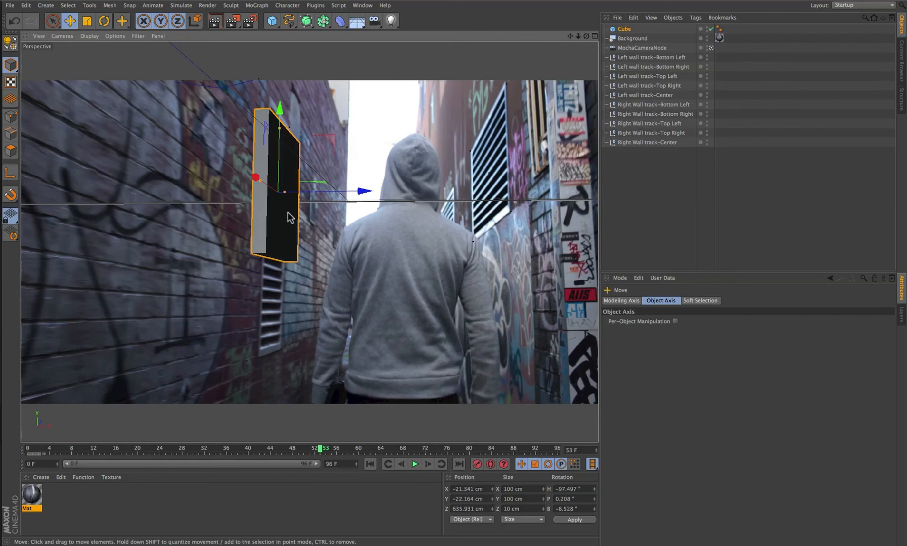